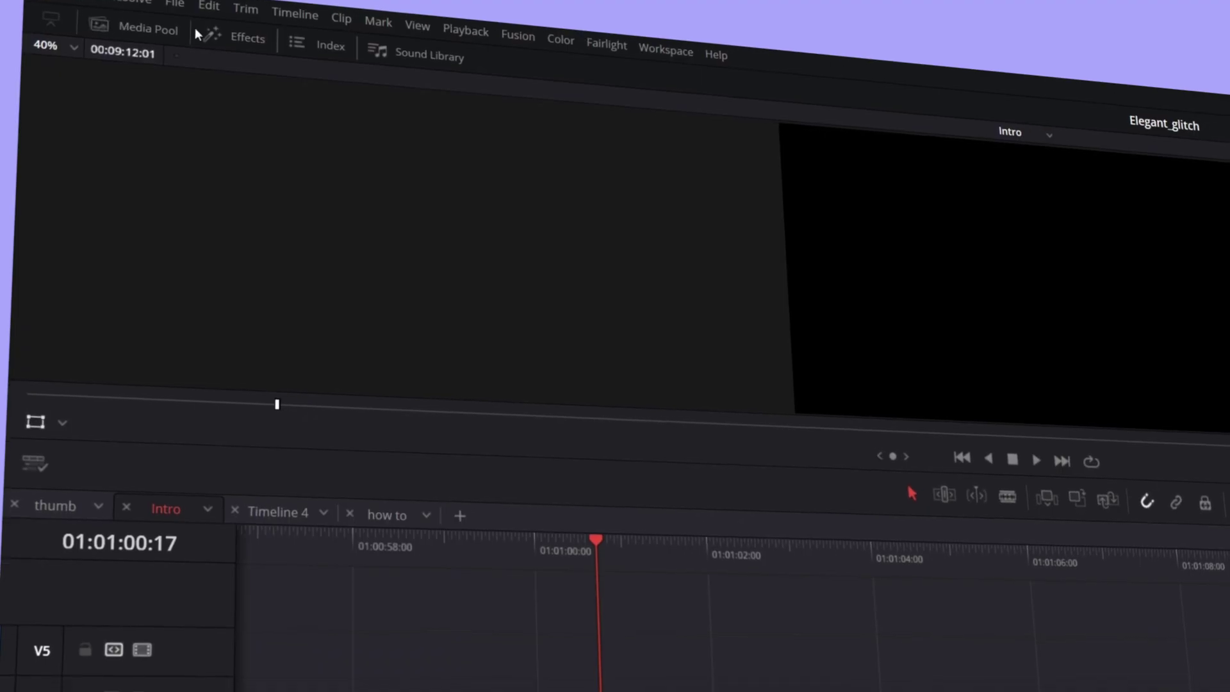
# Browse the Fusion Transitions in the video transitions library.
pyautogui.scroll(-15, 355, 303)
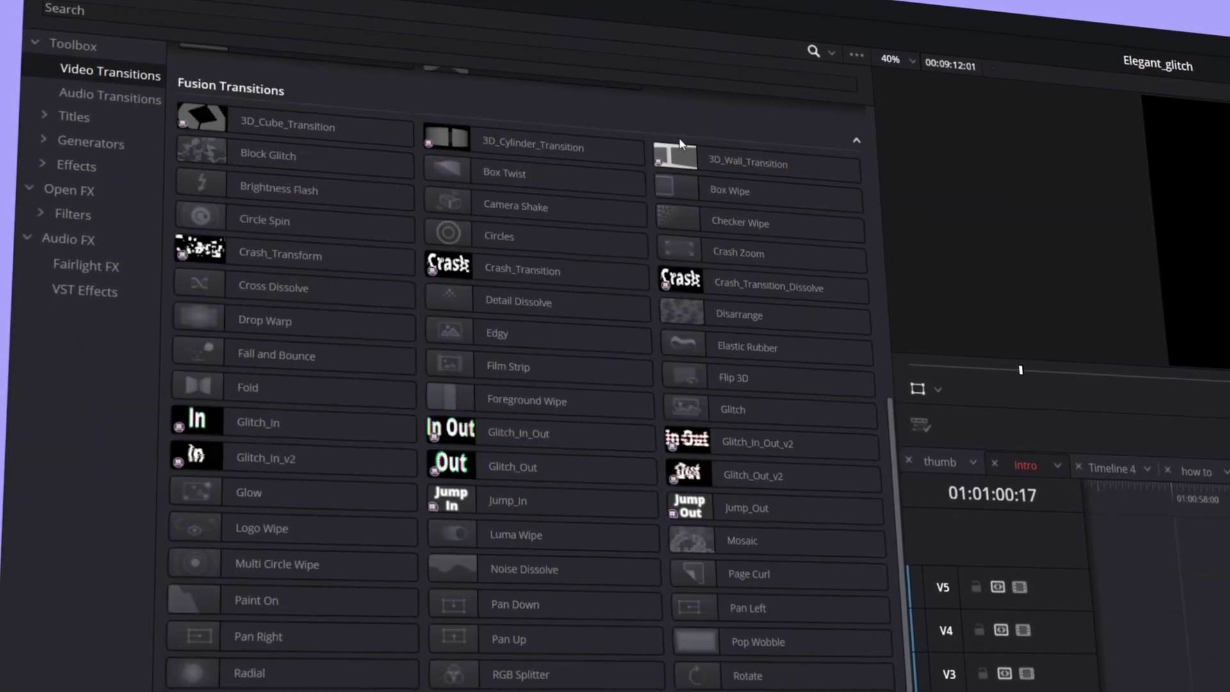
pyautogui.scroll(5, 679, 148)
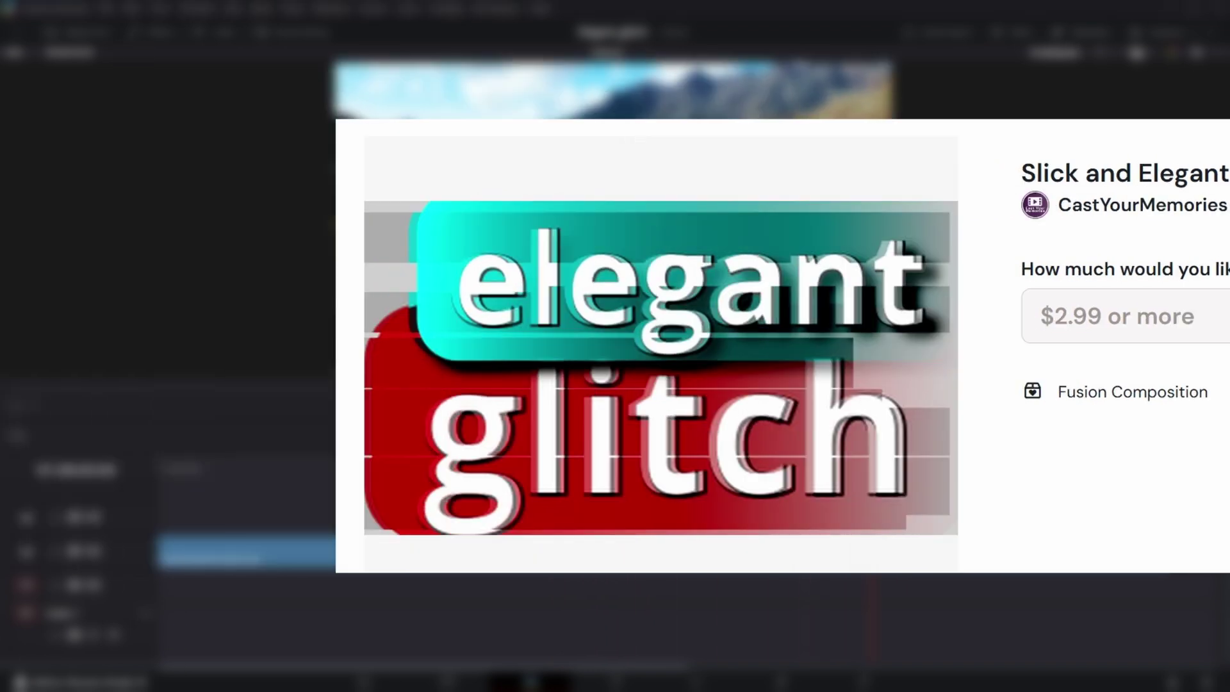
# Play the timeline across the cut between the two clips.
pyautogui.click(722, 521)
pyautogui.click(510, 494)
pyautogui.click(537, 461)
pyautogui.press('space')
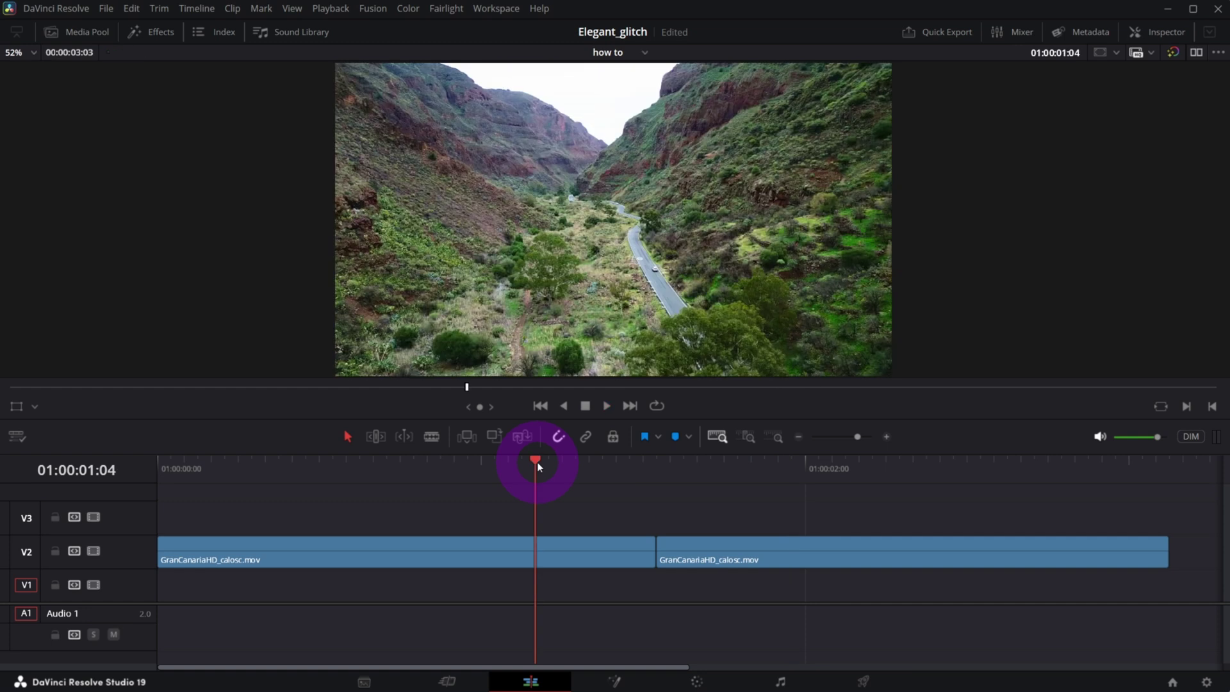
pyautogui.press('space')
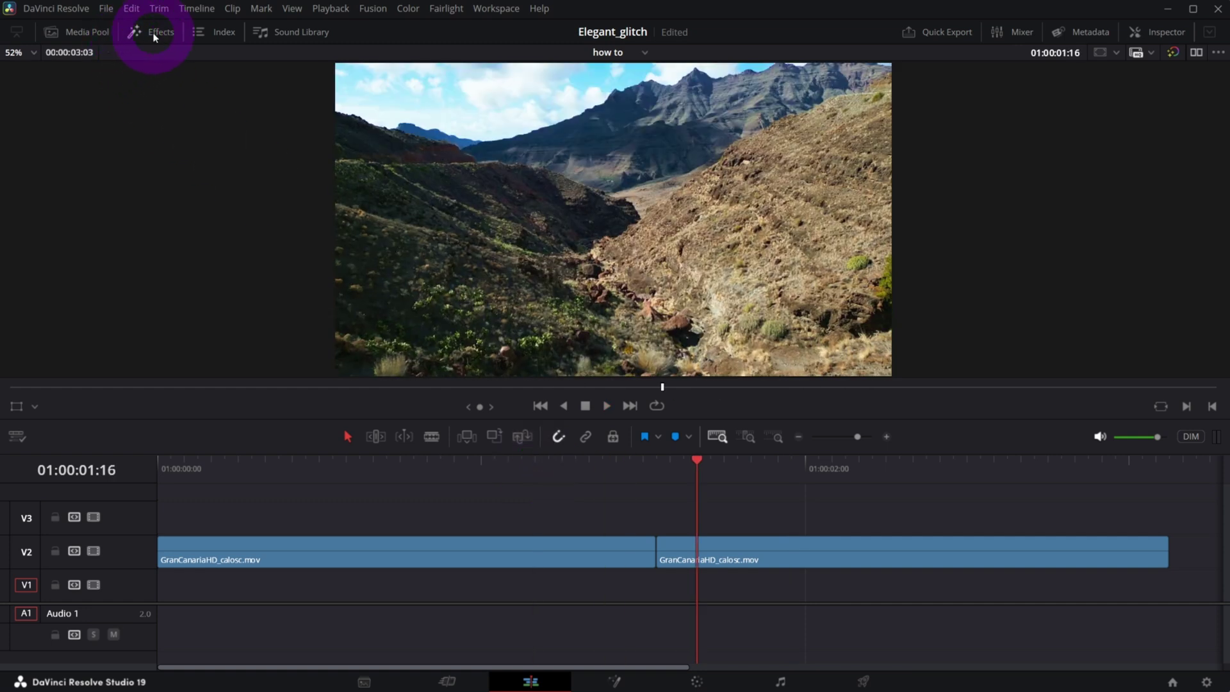
# Place a Cross Dissolve video transition on the cut between the two V2 clips and lengthen it to about 34 frames.
pyautogui.click(153, 36)
pyautogui.click(52, 91)
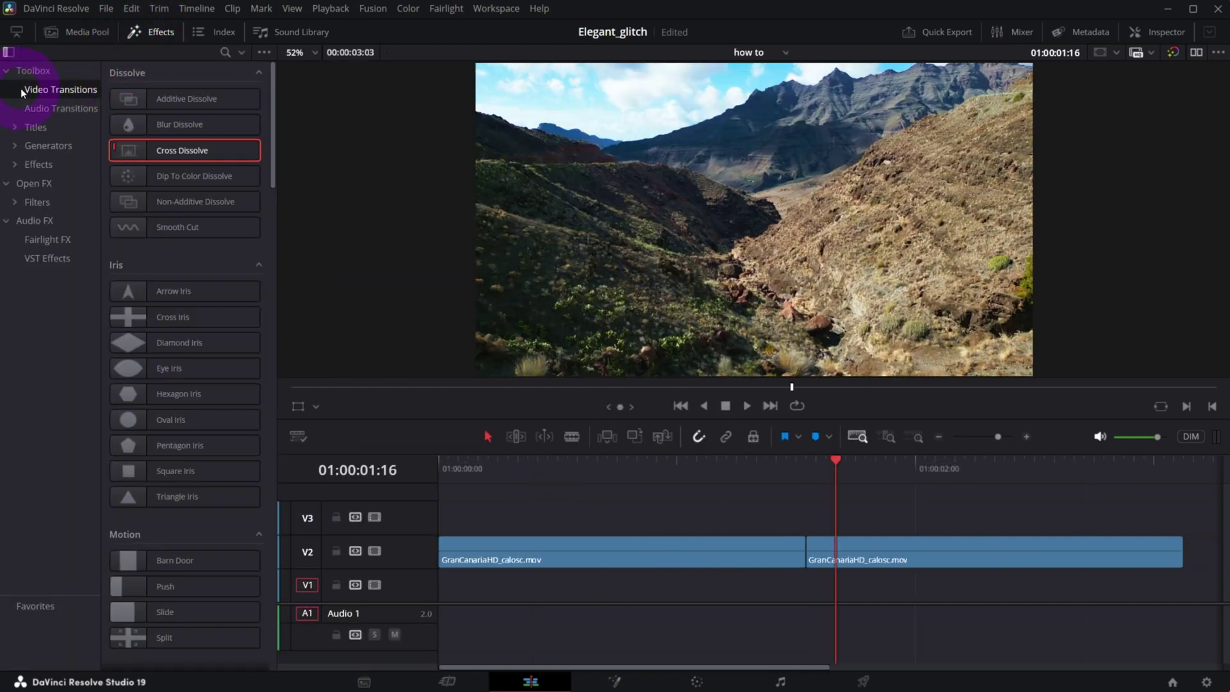
pyautogui.moveTo(151, 150); pyautogui.dragTo(805, 545)
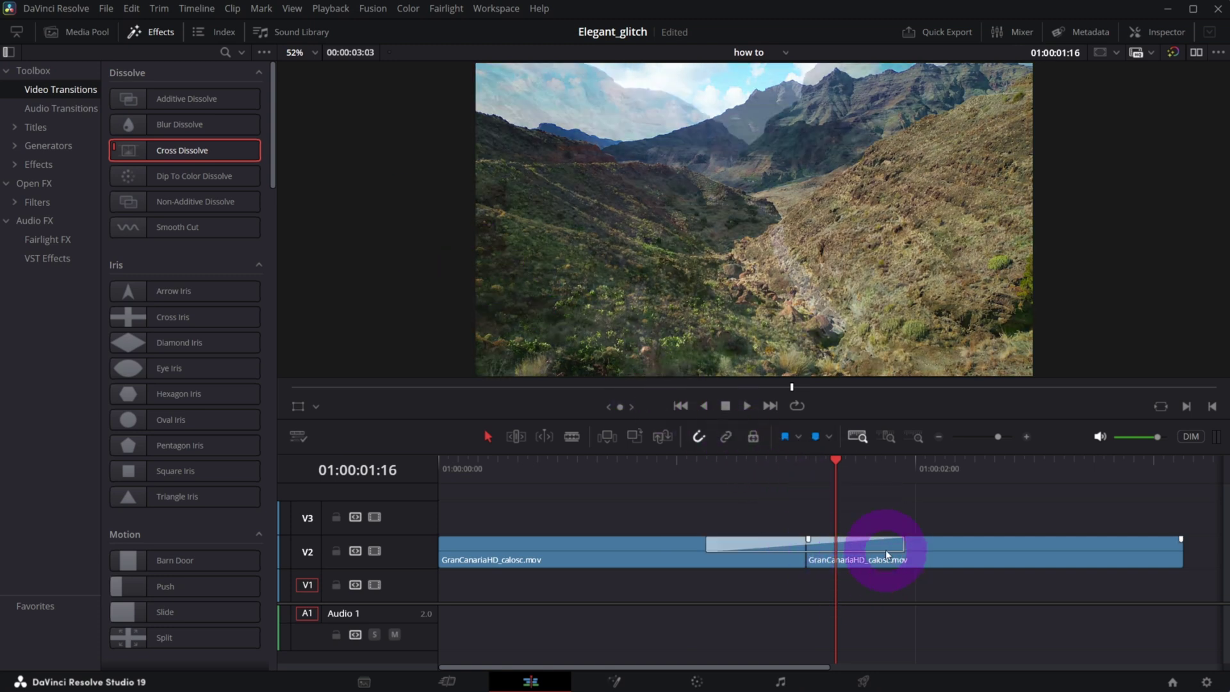
pyautogui.moveTo(886, 553); pyautogui.dragTo(974, 555)
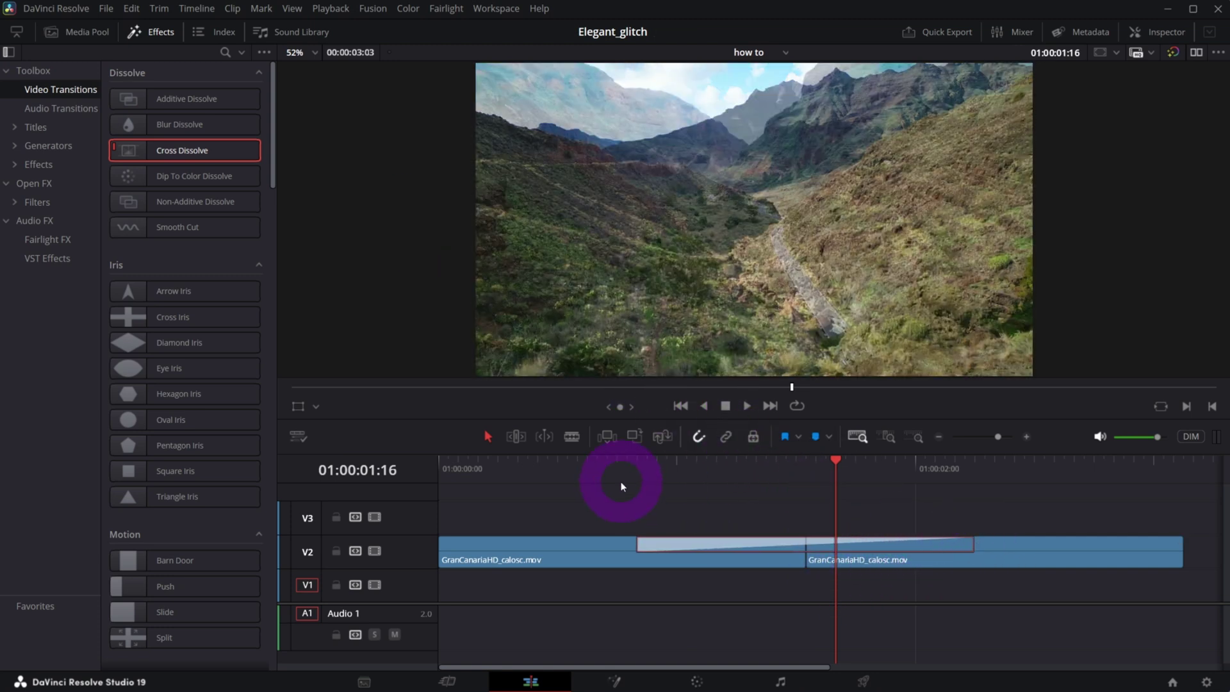
# Play the timeline through the Cross Dissolve to preview the transition.
pyautogui.click(622, 475)
pyautogui.press('space')
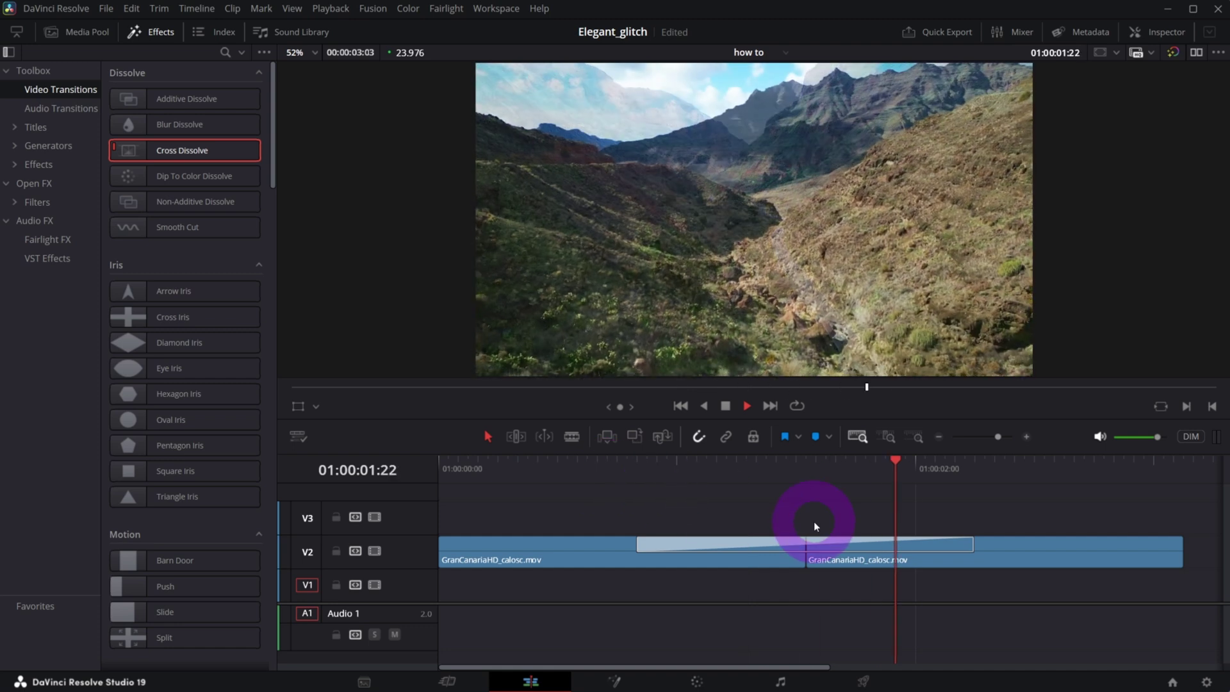
pyautogui.press('space')
# Convert the transition on the cut to a Fusion Cross Dissolve.
pyautogui.click(861, 543)
pyautogui.rightClick(863, 543)
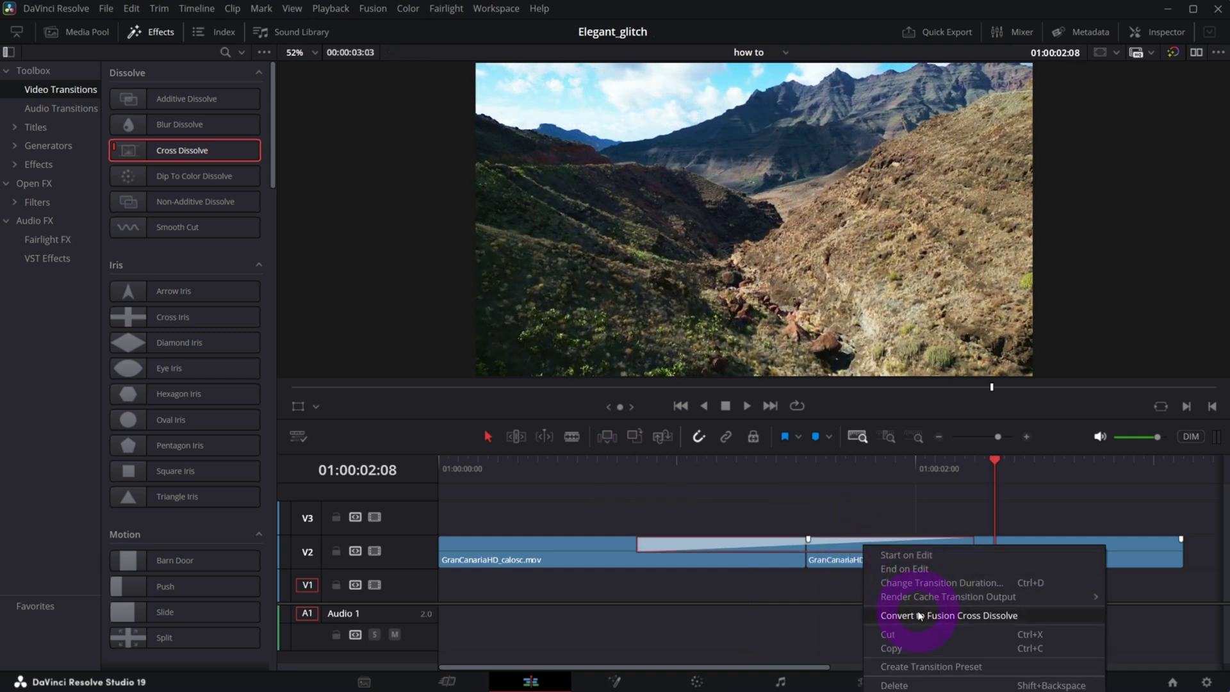
pyautogui.click(919, 615)
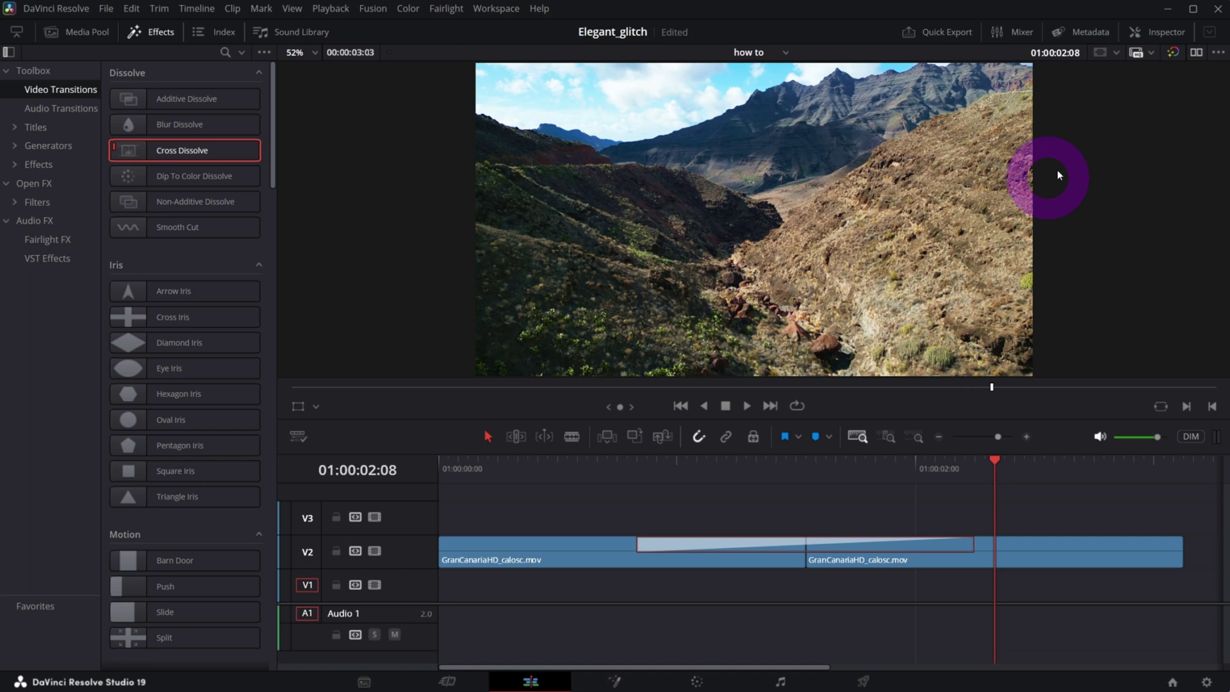
# Open the converted transition in the Fusion page and ungroup its CrossDissolve node.
pyautogui.click(1158, 33)
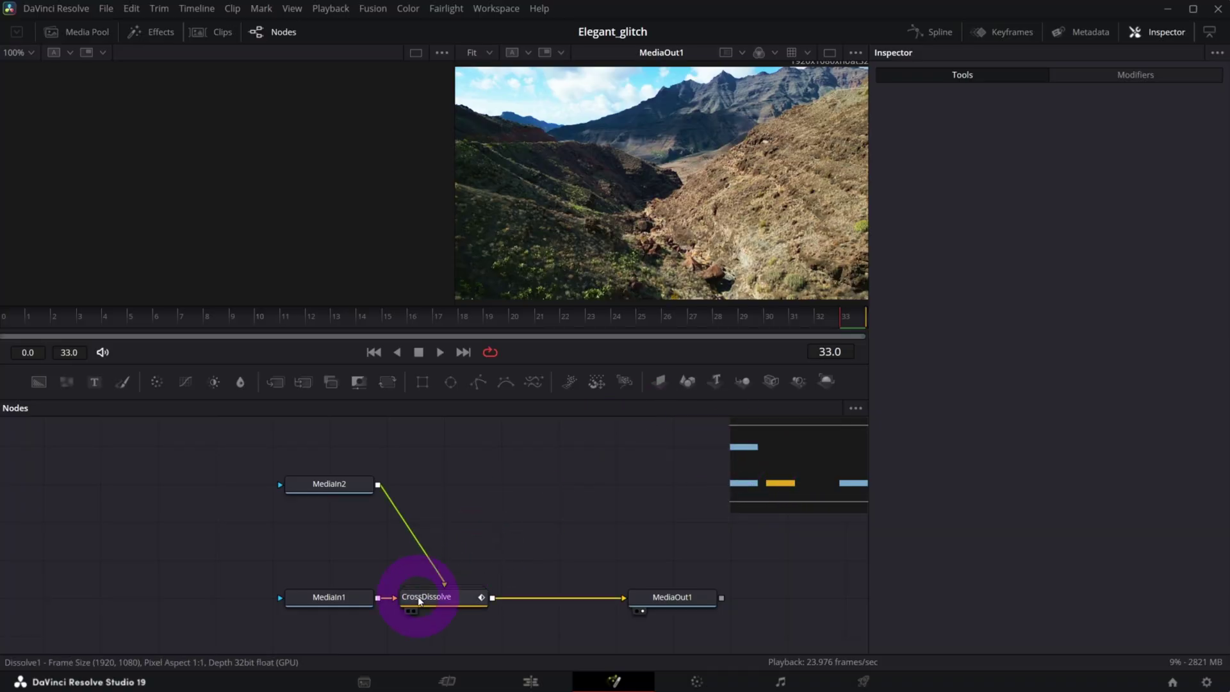
pyautogui.click(422, 599)
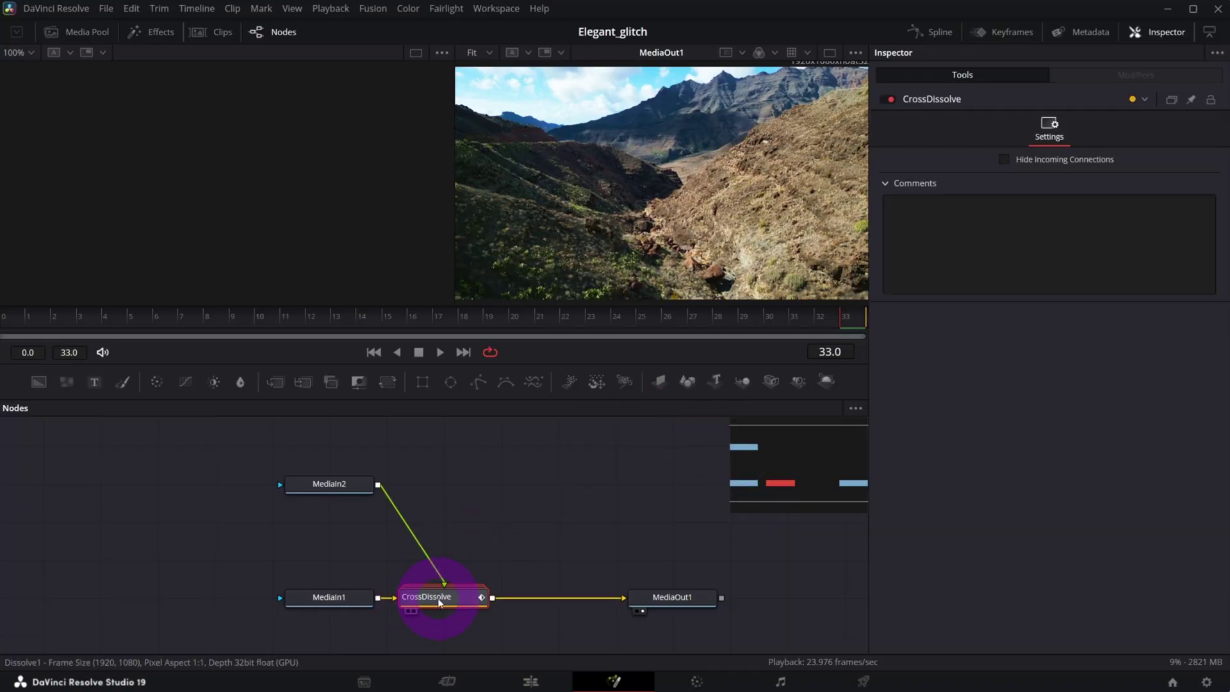
pyautogui.rightClick(439, 602)
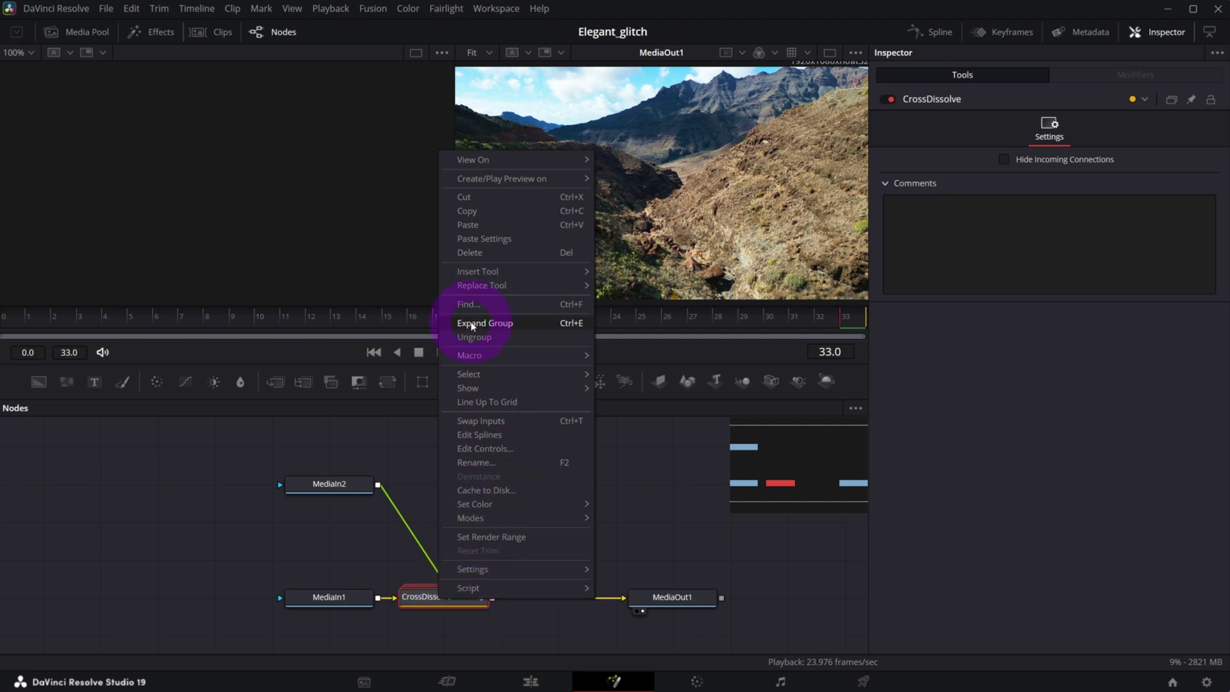
pyautogui.click(471, 323)
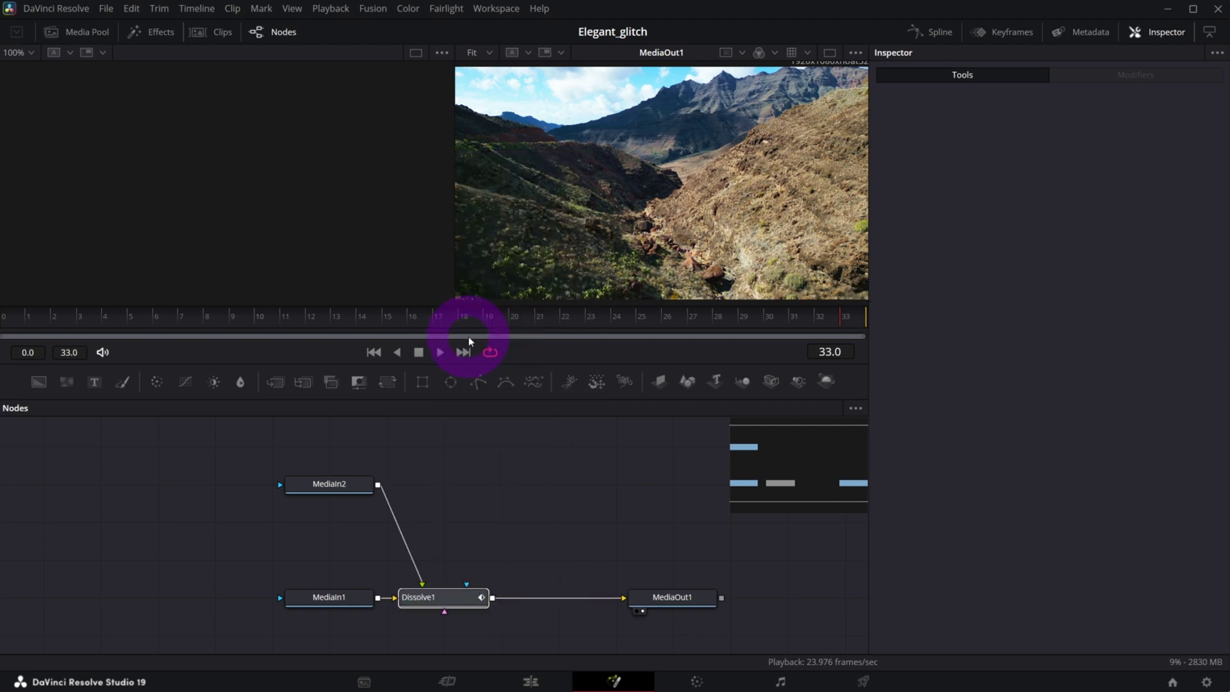
# Spread out the node layout with MediaIn2 above Dissolve1 and the other media nodes further out, and widen the node workspace.
pyautogui.moveTo(337, 600); pyautogui.dragTo(140, 610)
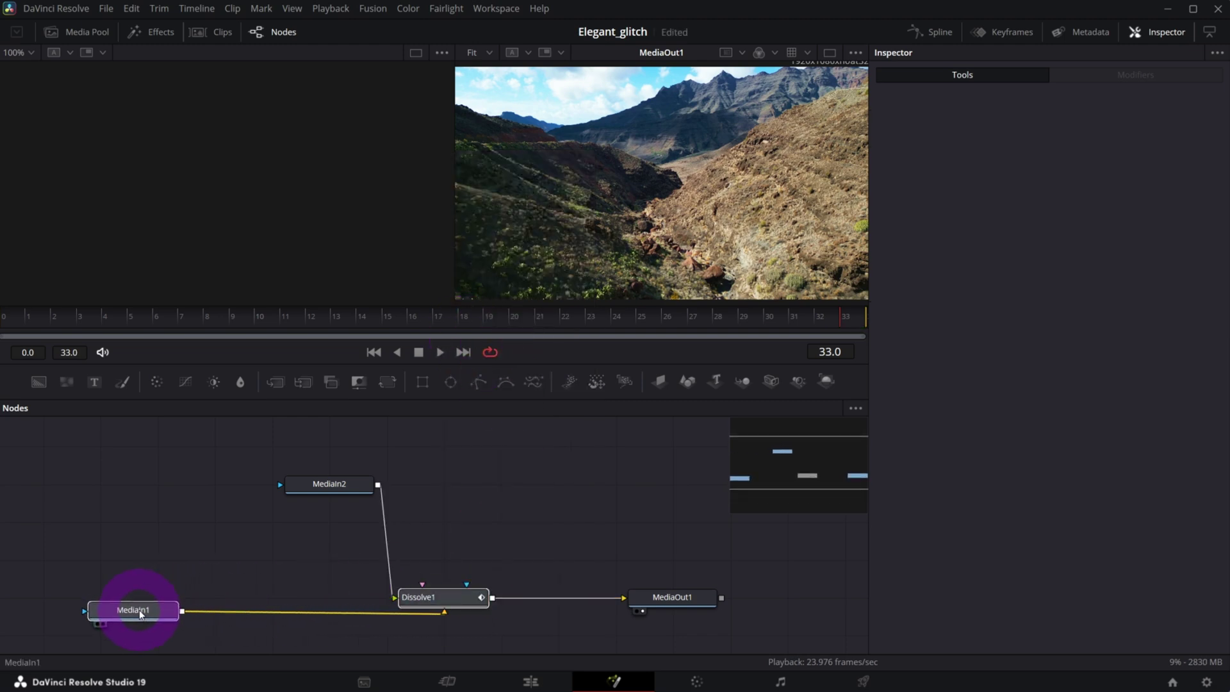
pyautogui.moveTo(302, 485); pyautogui.dragTo(440, 469)
pyautogui.moveTo(439, 598); pyautogui.dragTo(467, 604)
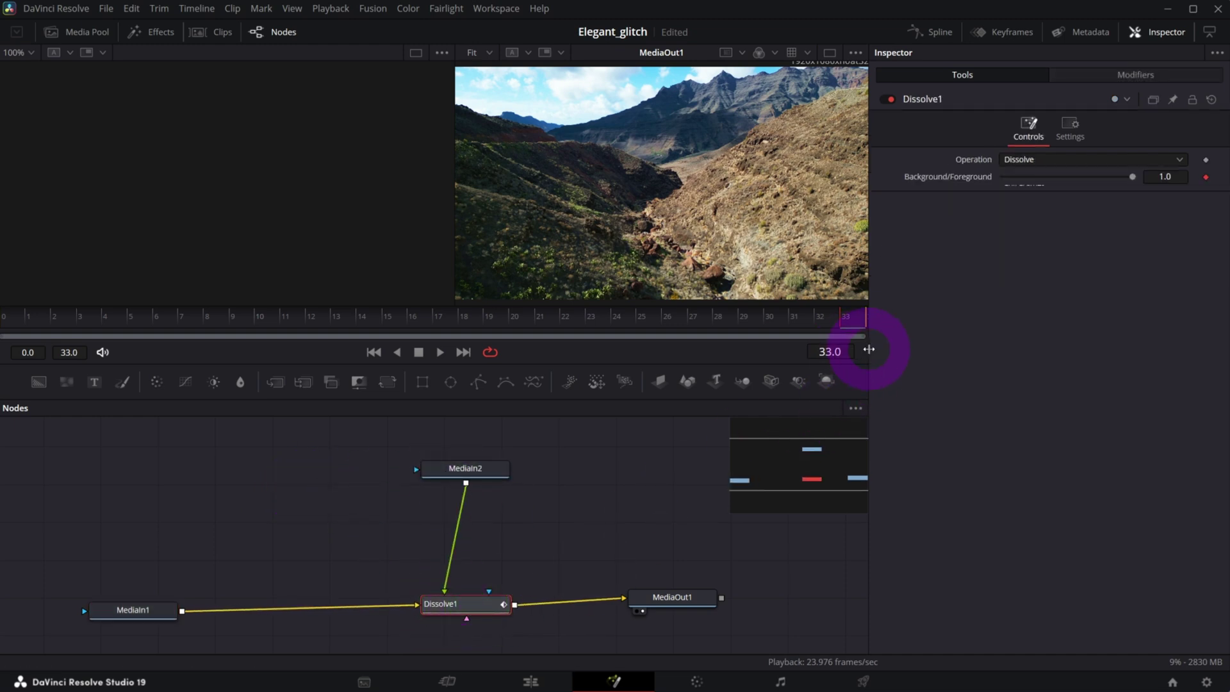
pyautogui.moveTo(868, 349); pyautogui.dragTo(986, 359)
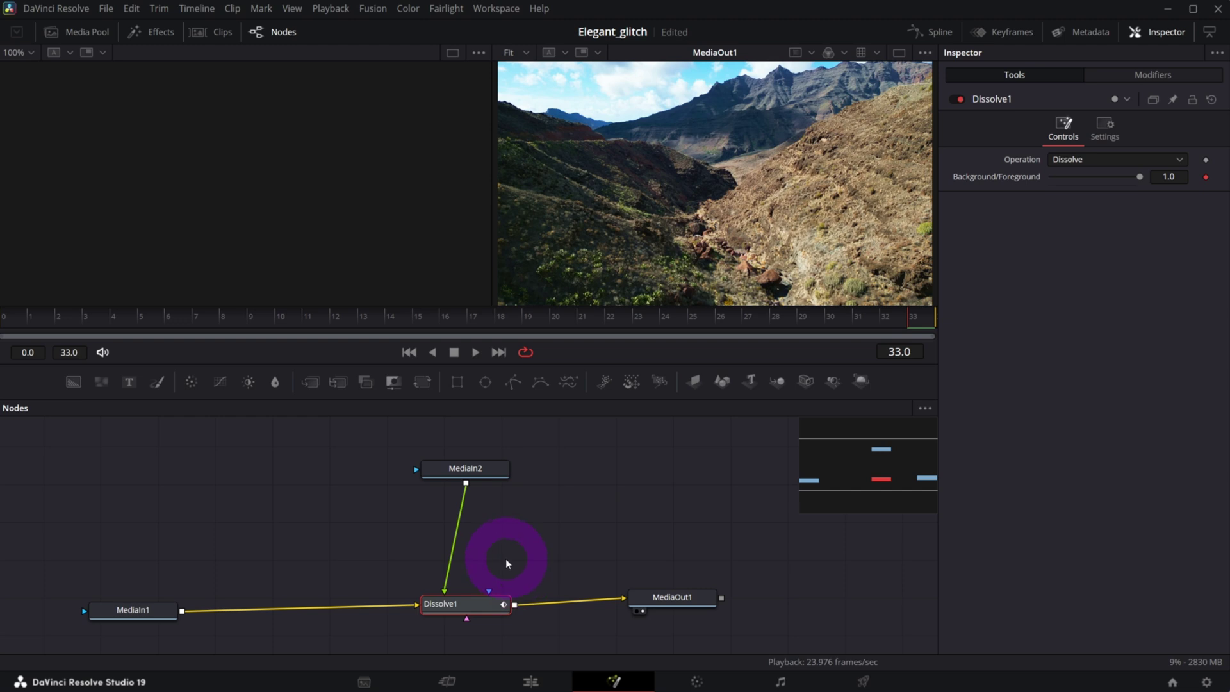
pyautogui.moveTo(681, 590); pyautogui.dragTo(814, 611)
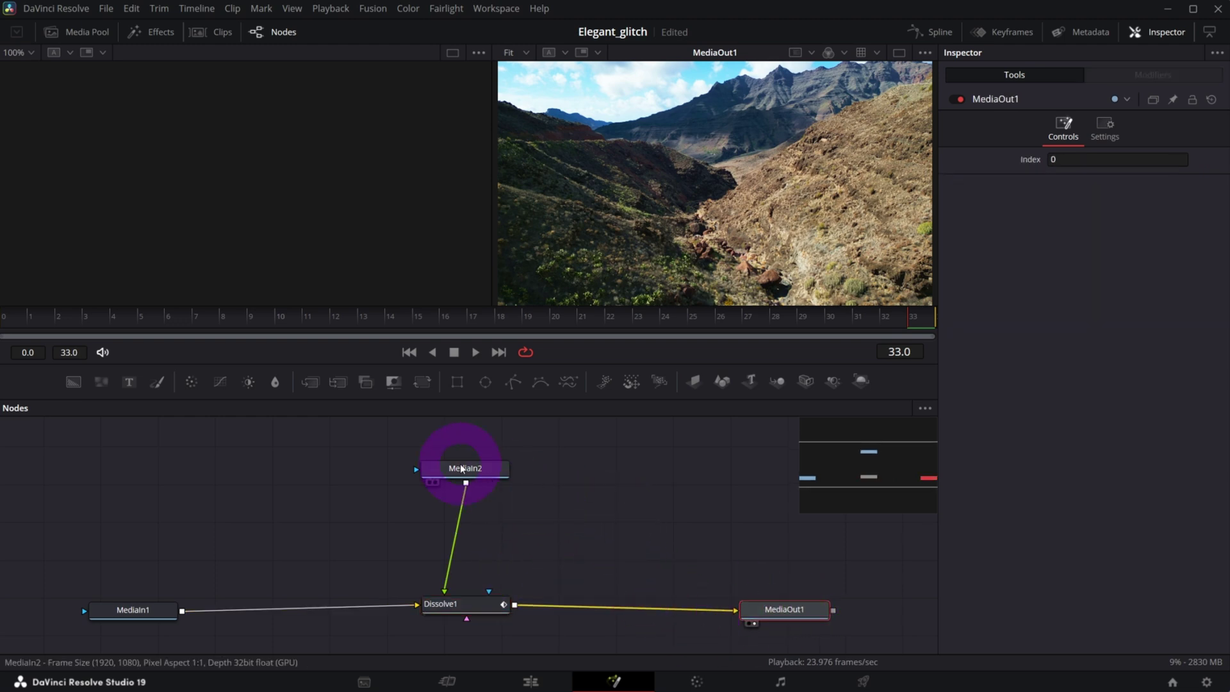
# Scrub the composition to frame 23 to check the dissolve.
pyautogui.click(113, 320)
pyautogui.moveTo(140, 325); pyautogui.dragTo(637, 348)
pyautogui.click(461, 508)
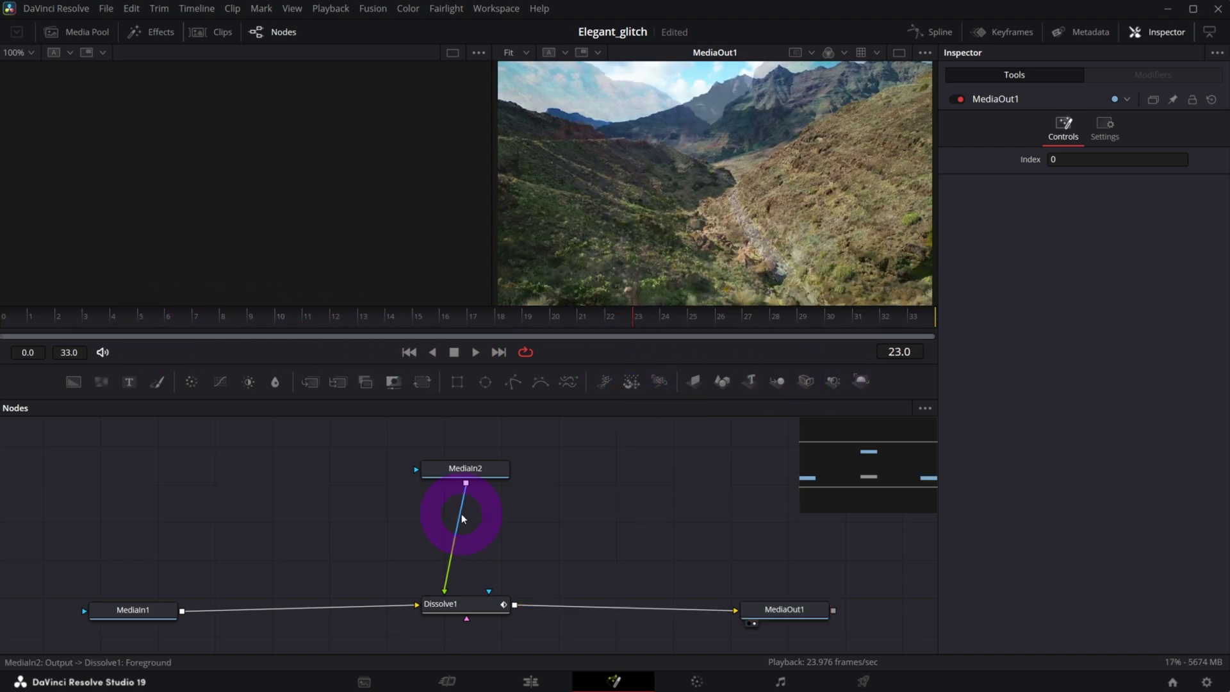
# Add a Rectangle mask node shown in the first viewer and reshape it to about 0.62 wide and 0.16 high.
pyautogui.scroll(-2, 461, 513)
pyautogui.scroll(1, 474, 544)
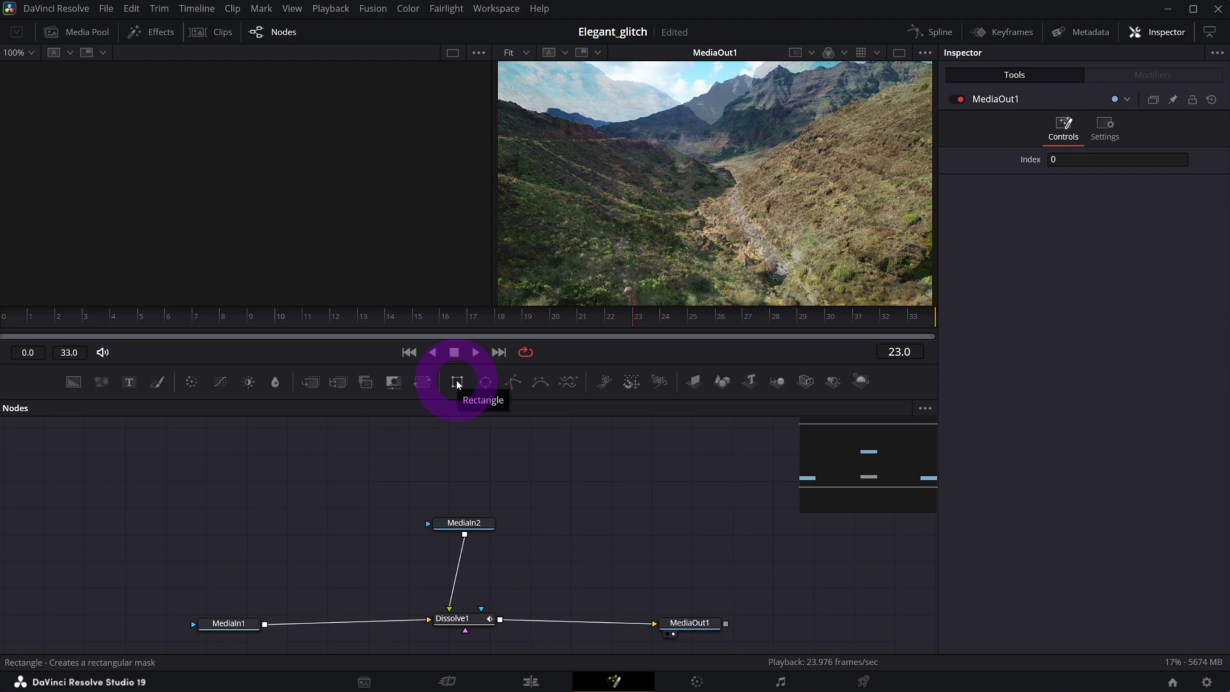
pyautogui.moveTo(458, 382); pyautogui.dragTo(650, 442)
pyautogui.click(732, 534)
pyautogui.click(641, 455)
pyautogui.press('1')
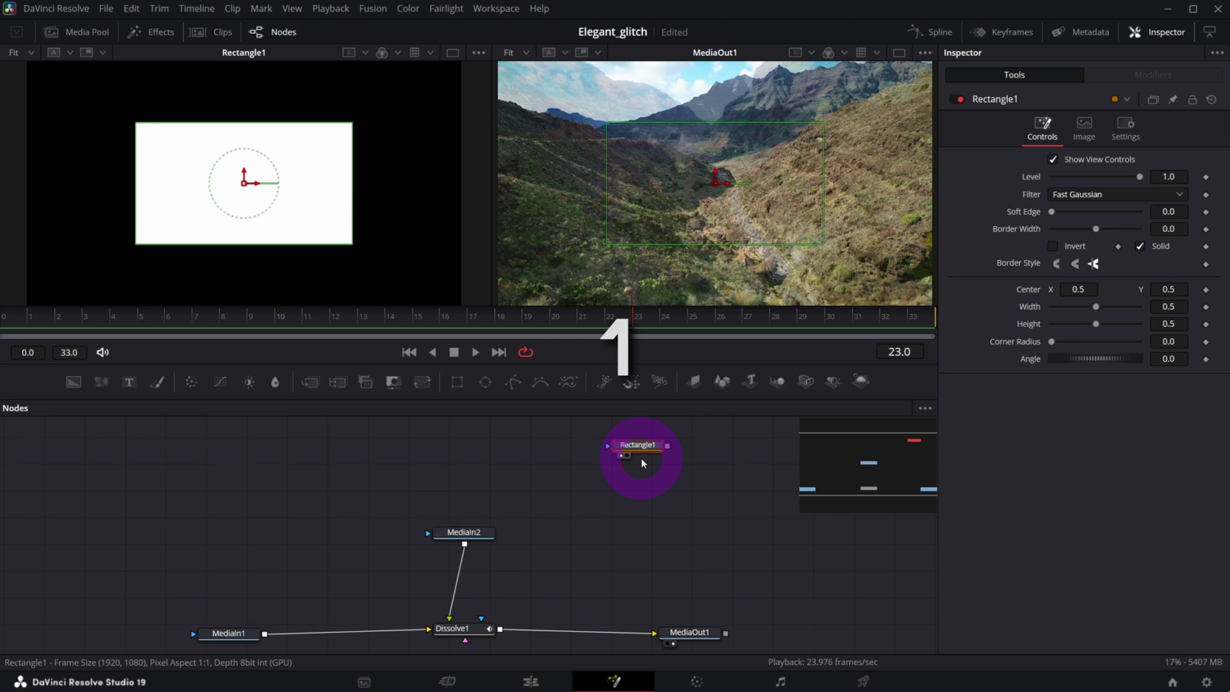
pyautogui.click(204, 250)
pyautogui.moveTo(205, 248); pyautogui.dragTo(398, 220)
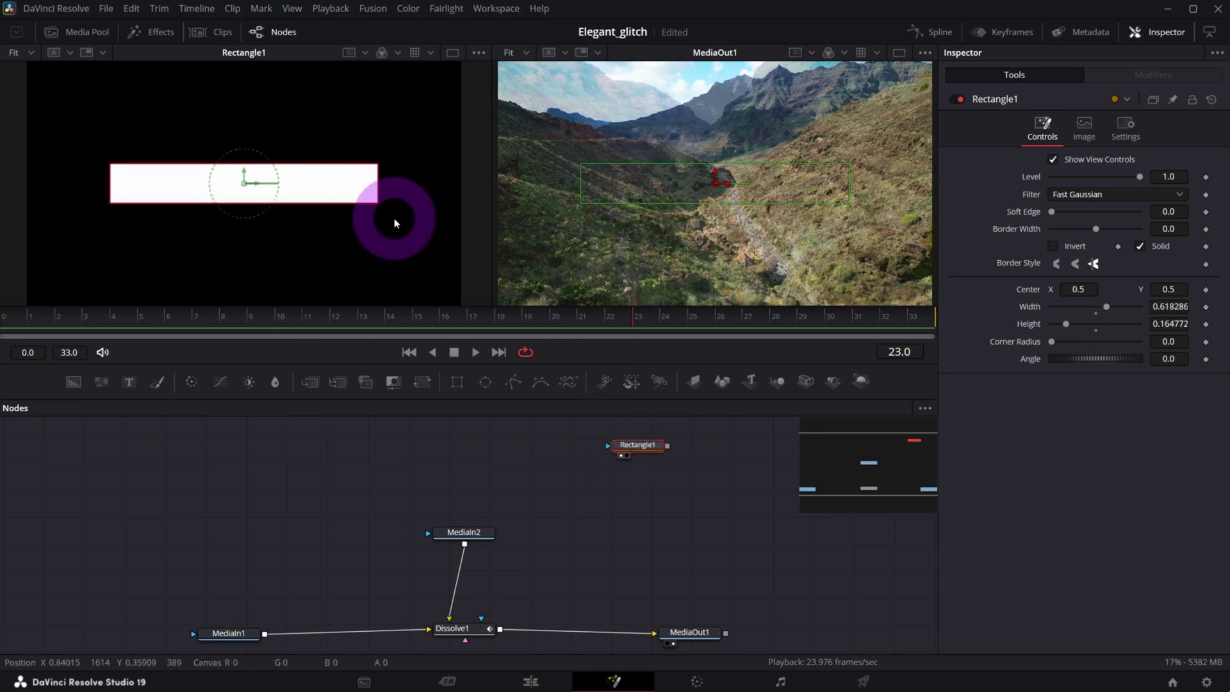
# Modify the rectangle's Center with a Shake modifier and play the composition to check its movement.
pyautogui.rightClick(1031, 292)
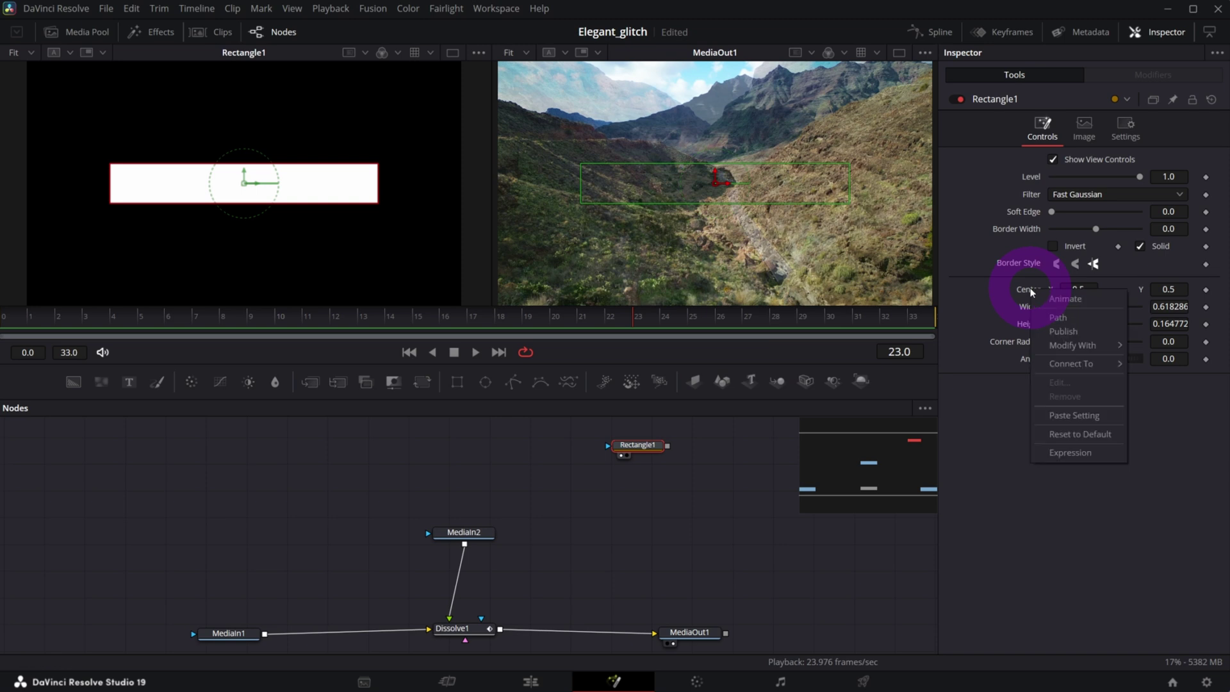
pyautogui.moveTo(1069, 347)
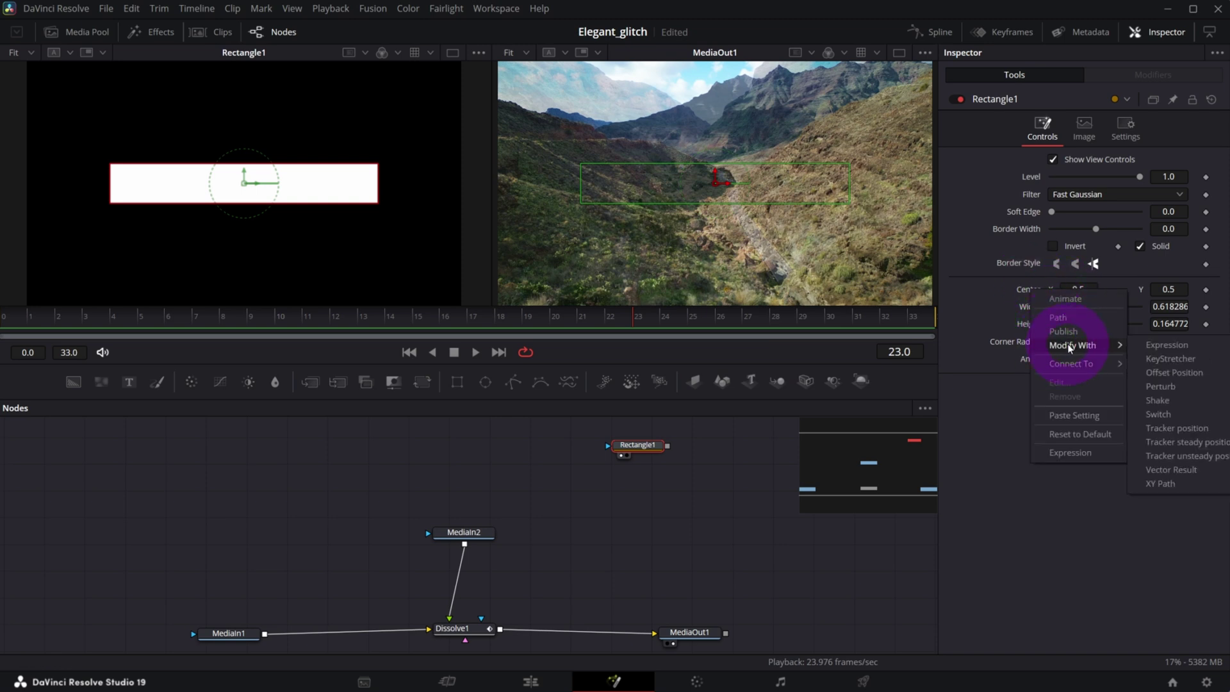
pyautogui.click(1158, 400)
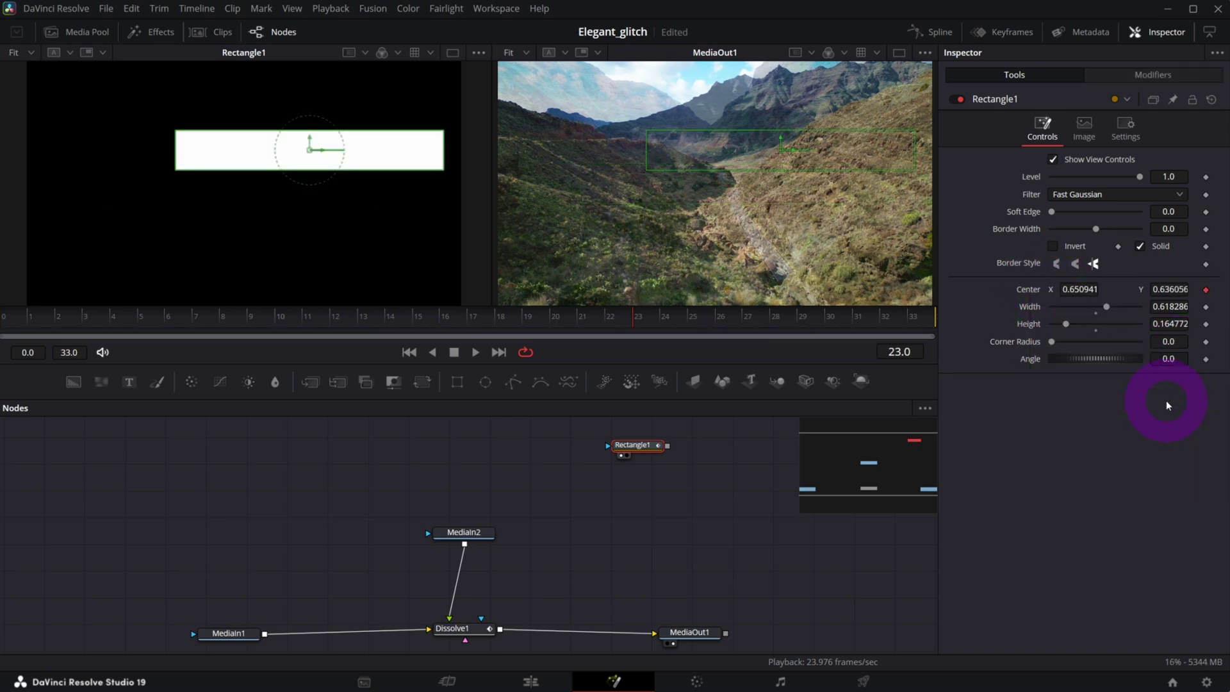
pyautogui.click(1157, 77)
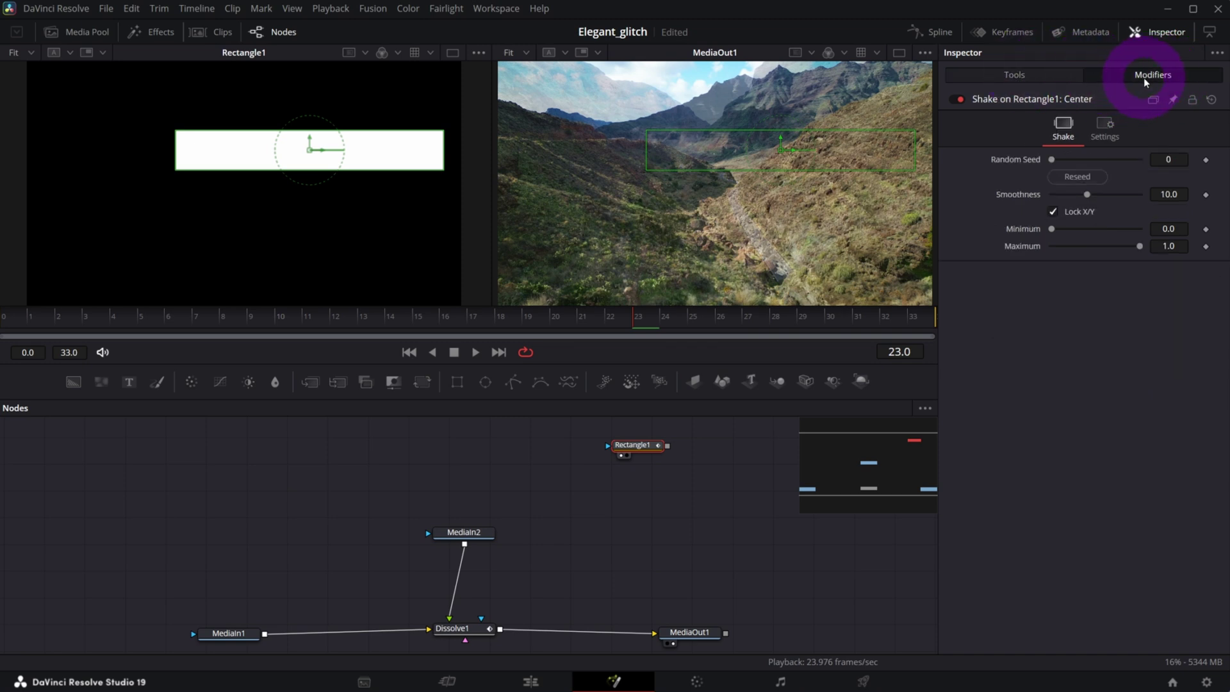
pyautogui.click(476, 352)
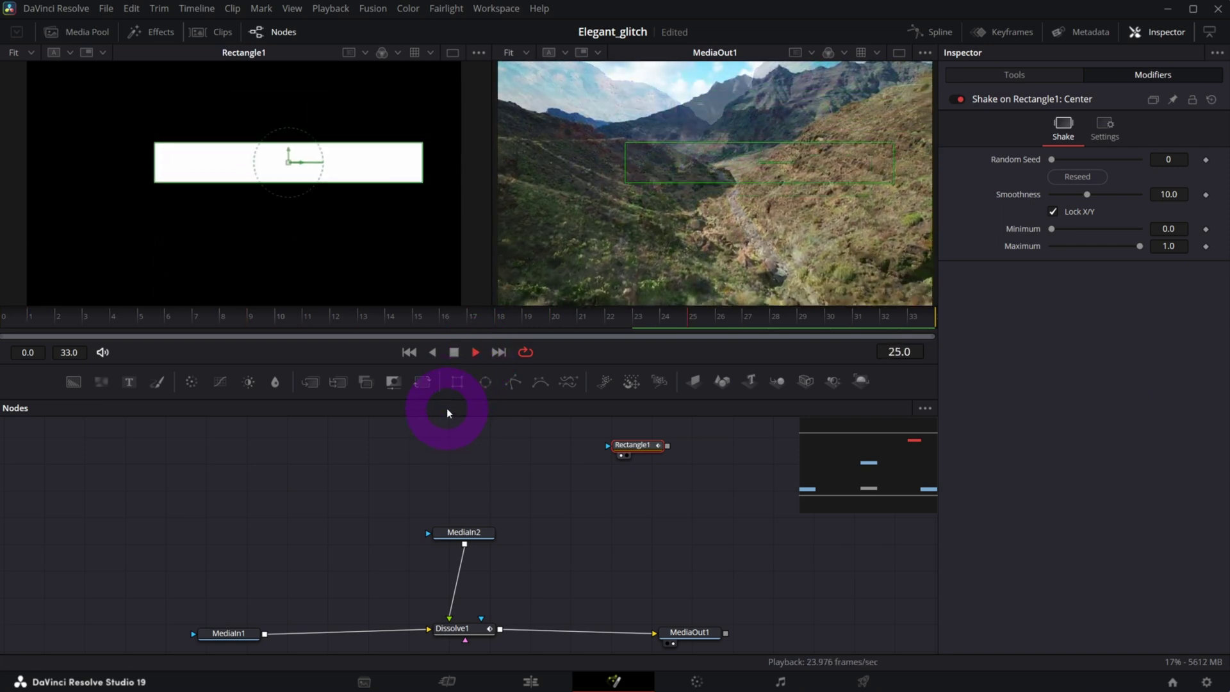
pyautogui.click(454, 353)
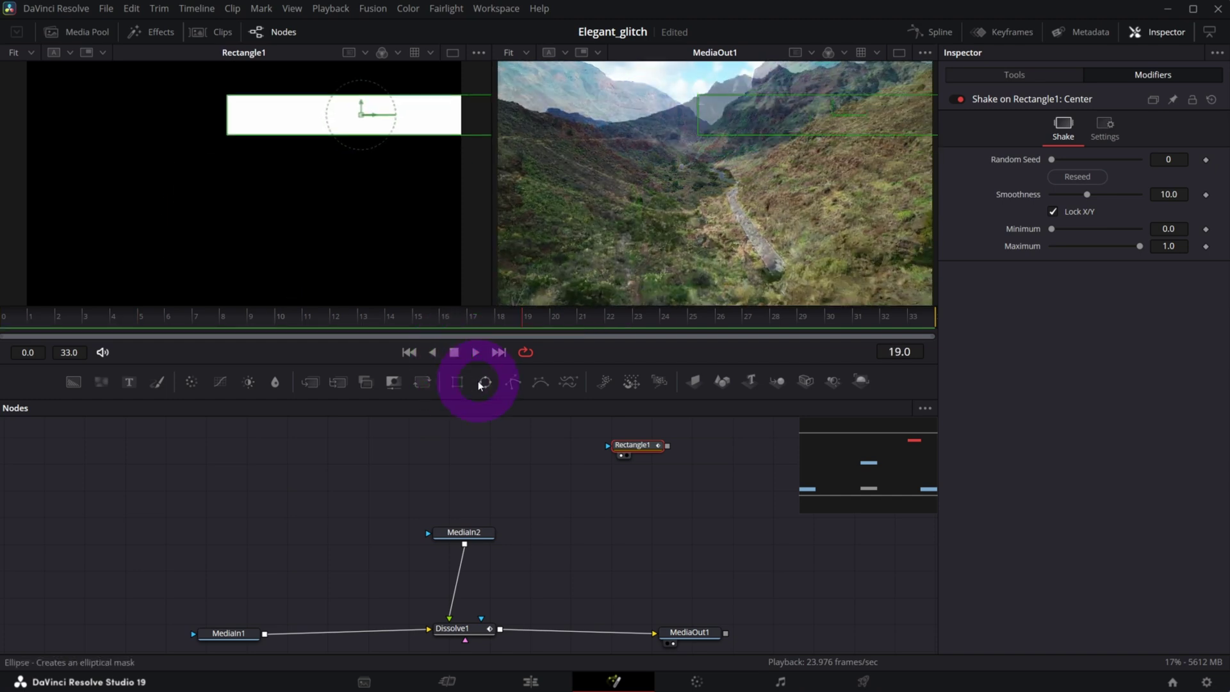
# Set the Shake modifier's Smoothness to 0.001 and Random Seed to 25030, and play back the result.
pyautogui.moveTo(1087, 198); pyautogui.dragTo(1042, 198)
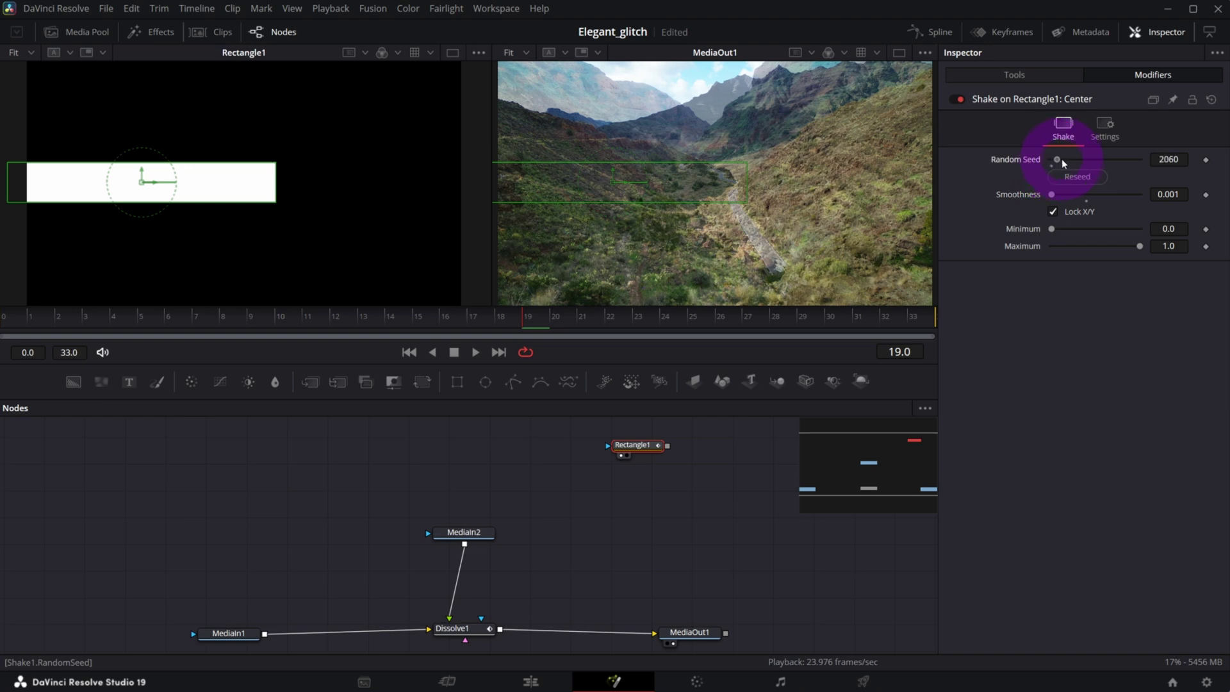
pyautogui.moveTo(1095, 162); pyautogui.dragTo(1124, 162)
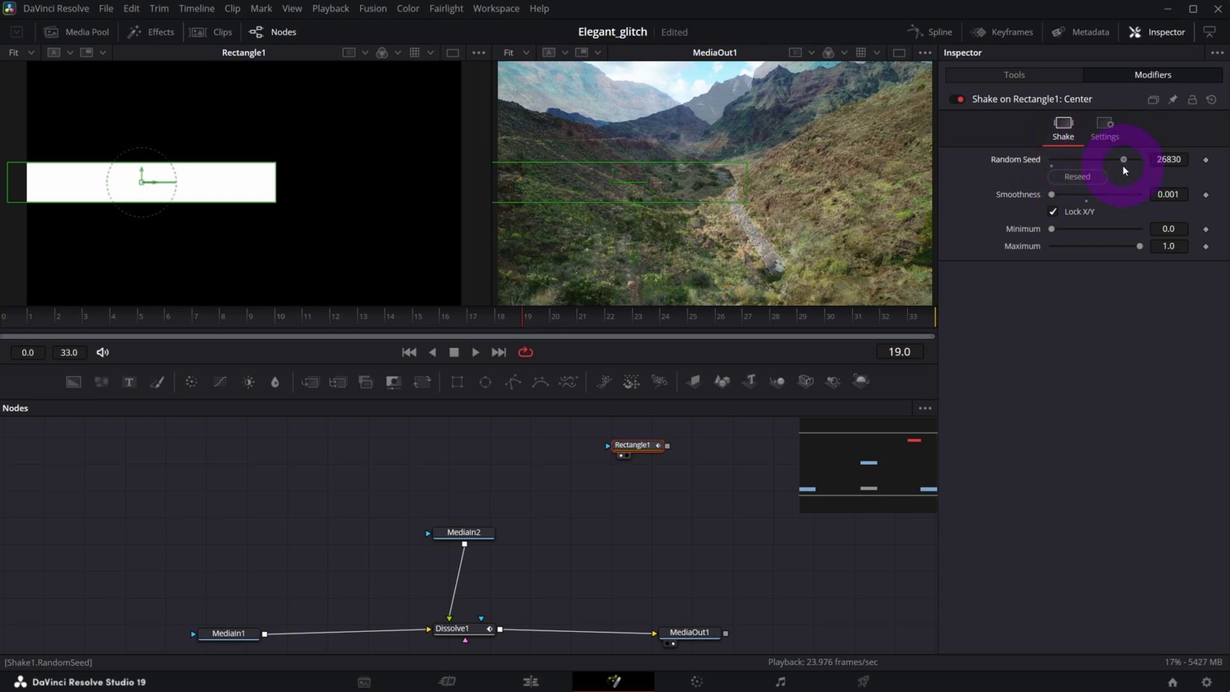
pyautogui.click(1106, 260)
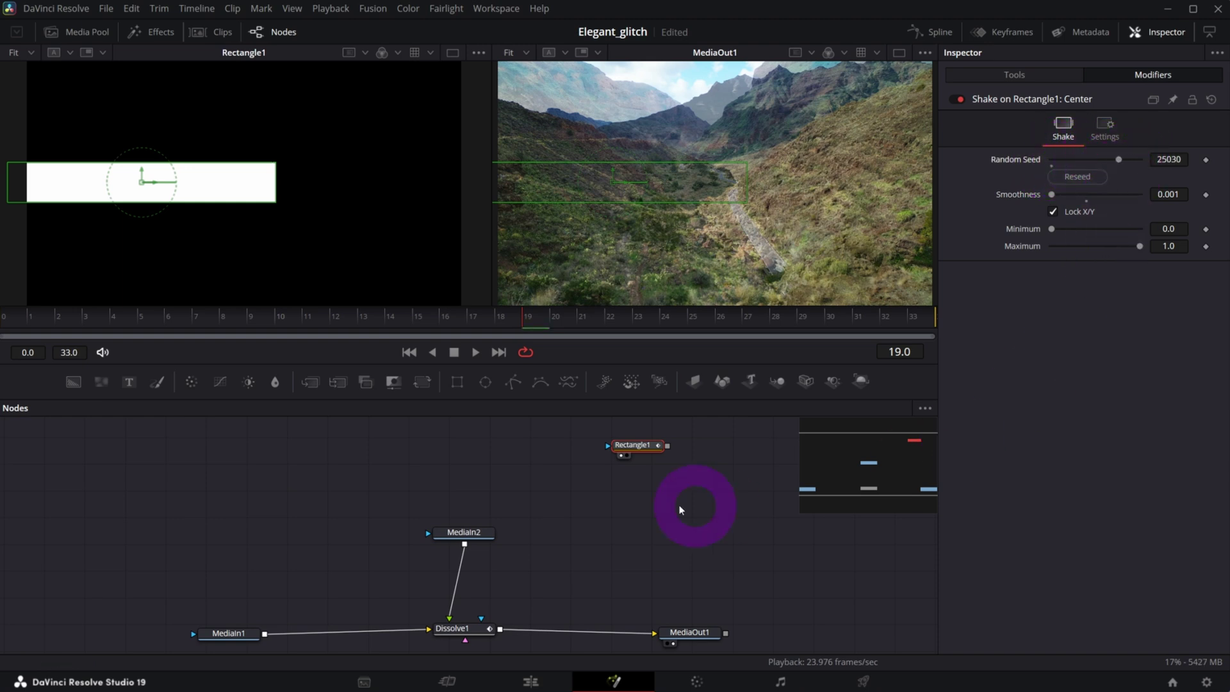
pyautogui.click(474, 352)
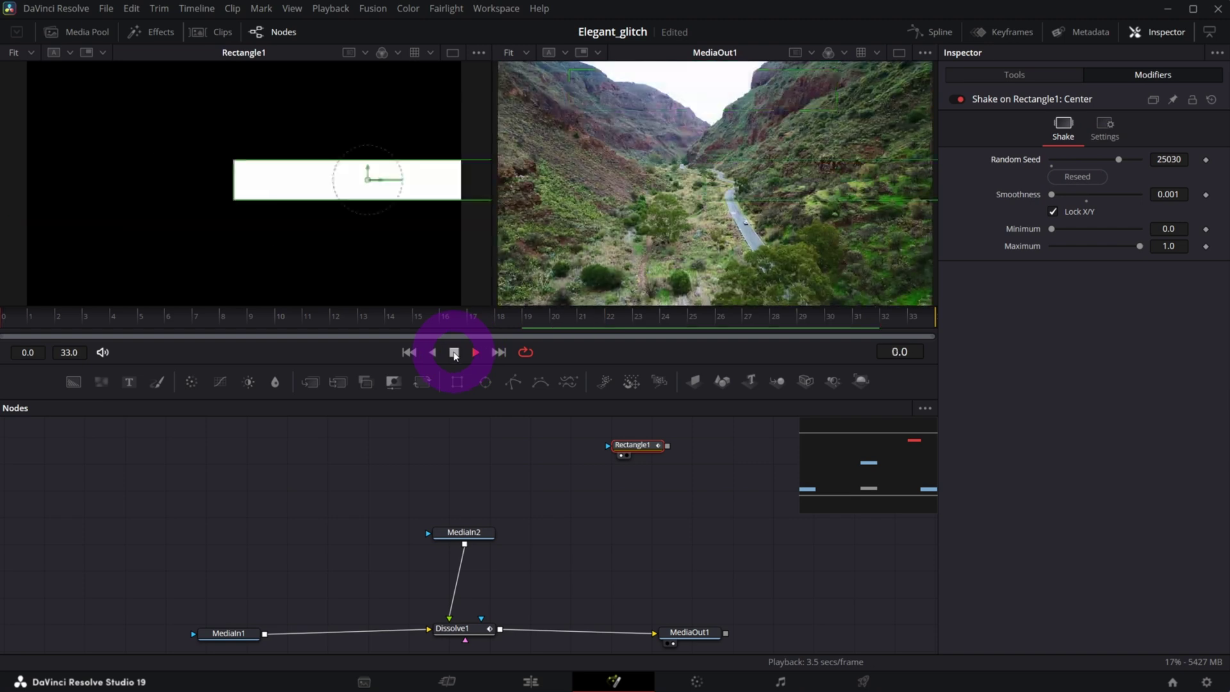
# Add a Duplicate node after the Rectangle1 mask.
pyautogui.click(627, 451)
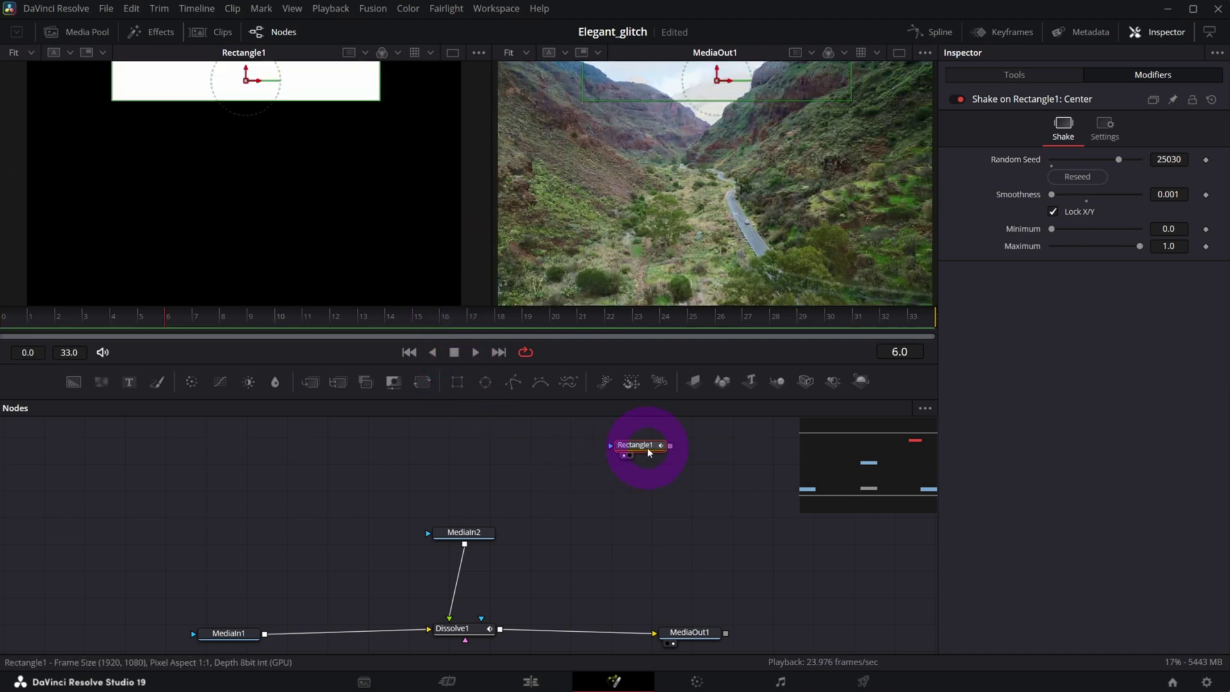
pyautogui.hotkey('shift', 'space')
pyautogui.write('channel')
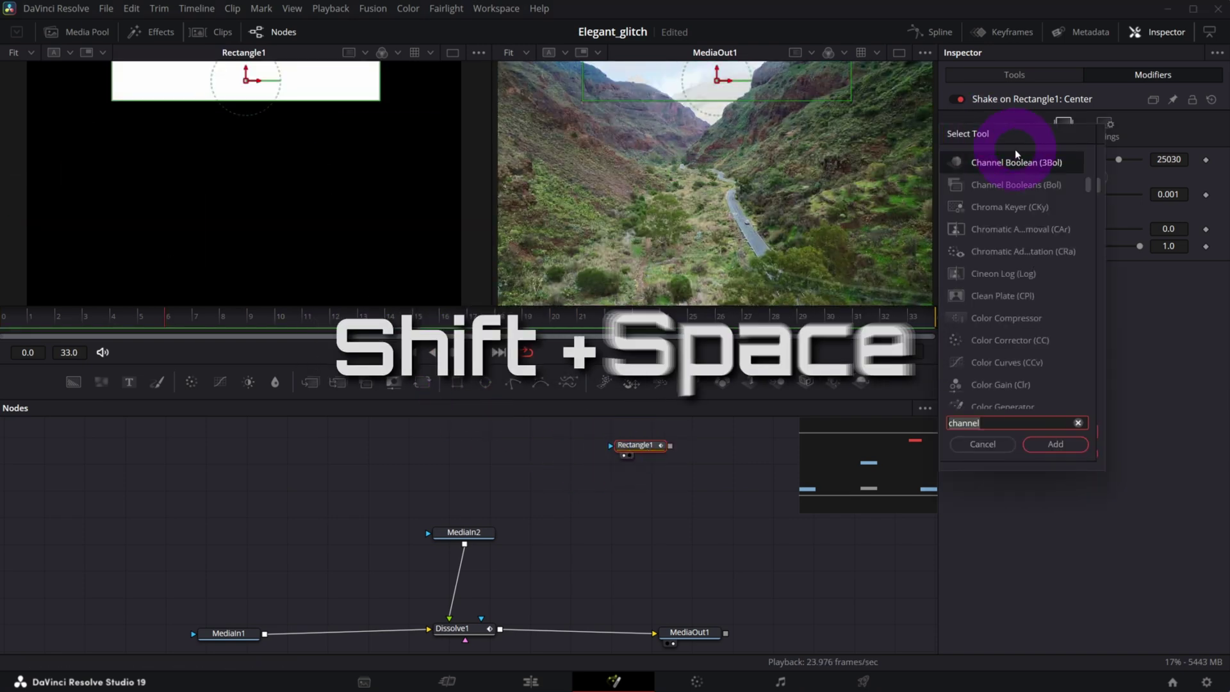
pyautogui.press('BackSpace')
pyautogui.press('BackSpace')
pyautogui.press('BackSpace')
pyautogui.press('BackSpace')
pyautogui.press('BackSpace')
pyautogui.press('BackSpace')
pyautogui.press('BackSpace')
pyautogui.write('Duplicate')
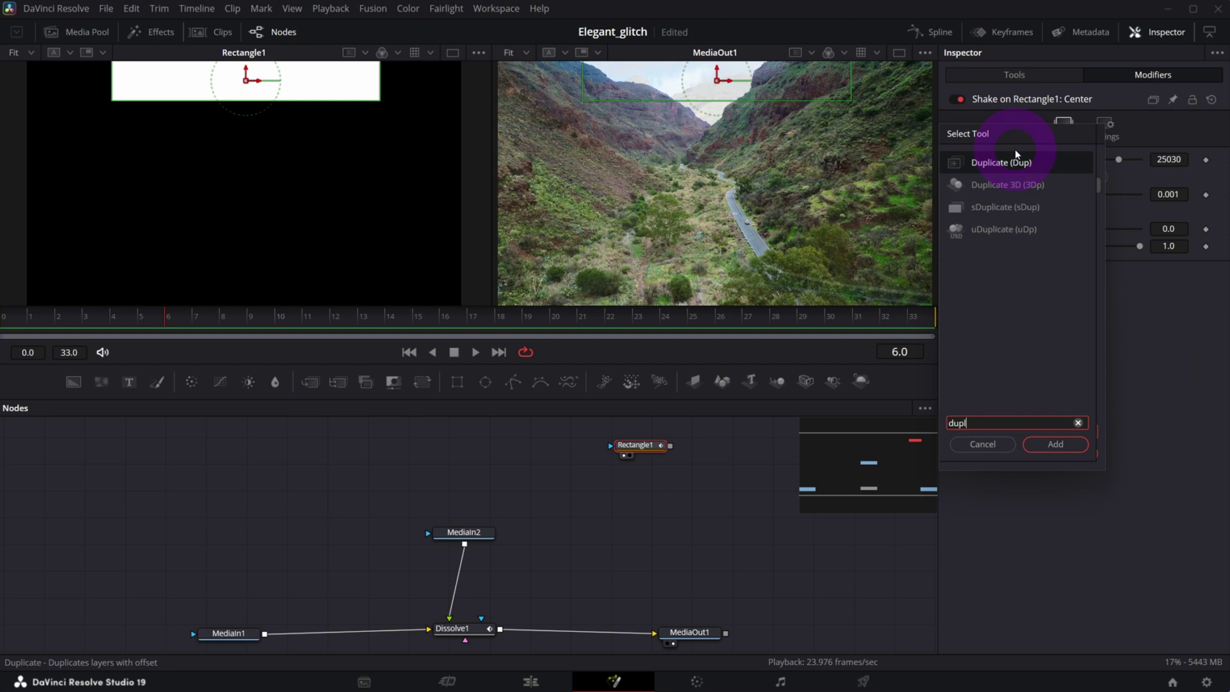
pyautogui.click(1055, 444)
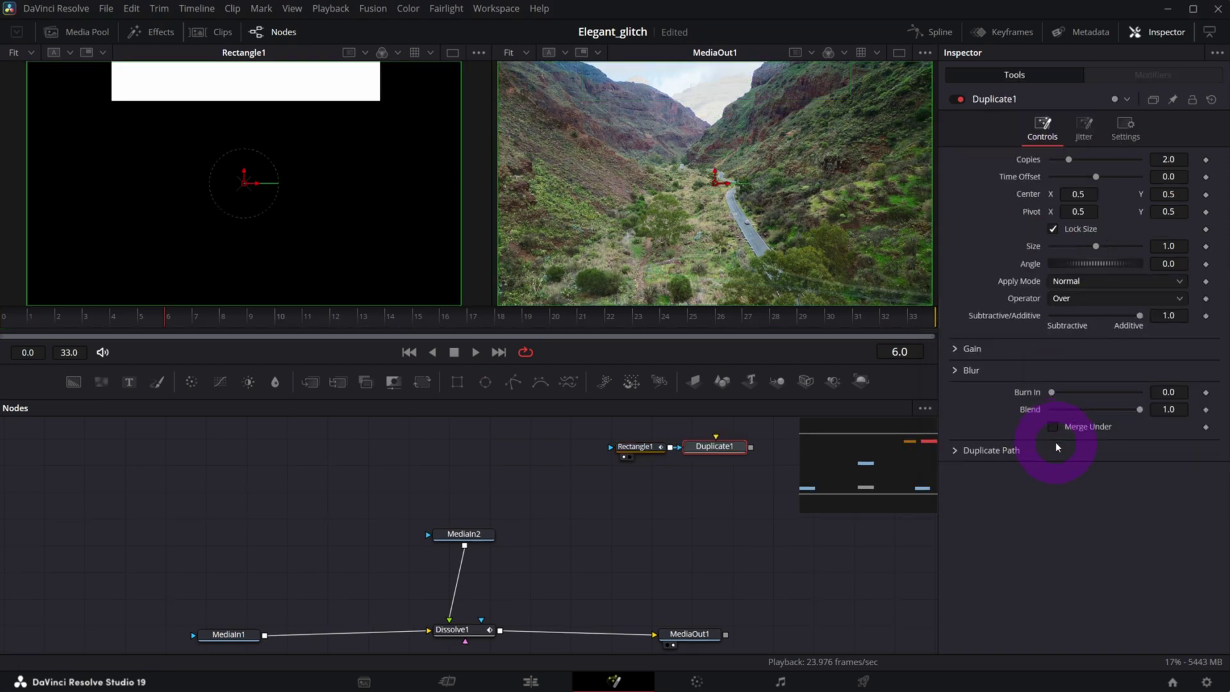
# Place the Duplicate node below Rectangle1, show it in the first viewer and set its Copies to 5.
pyautogui.moveTo(689, 466); pyautogui.dragTo(602, 491)
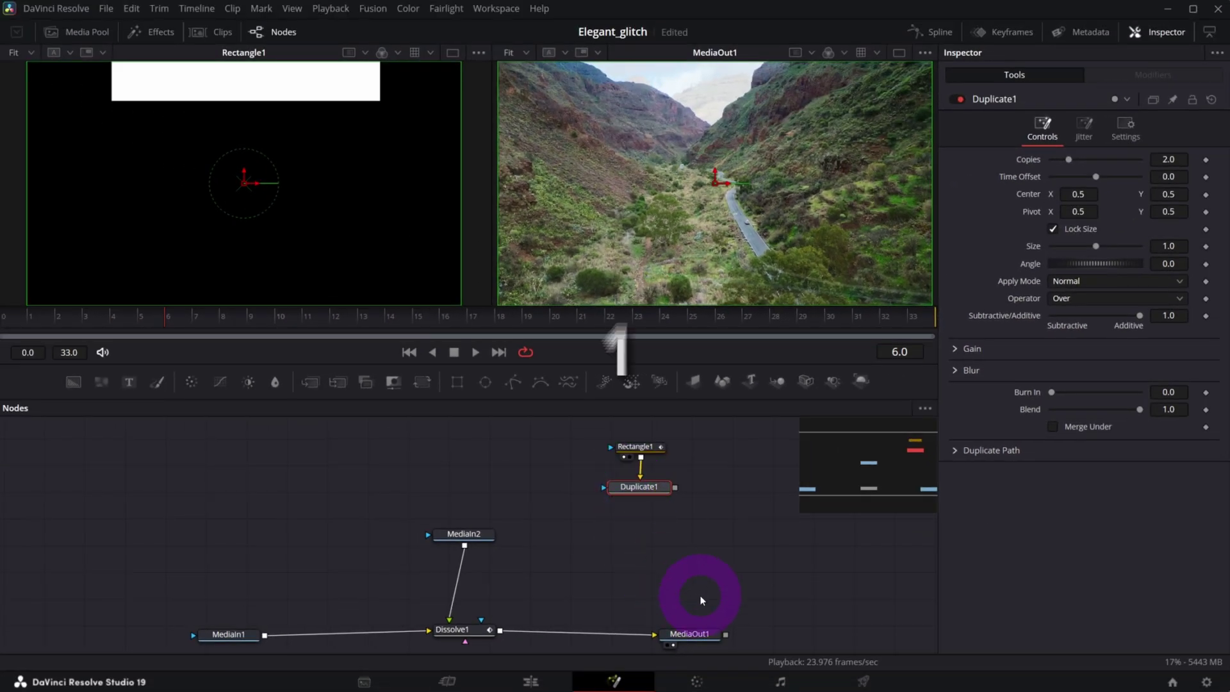
pyautogui.press('1')
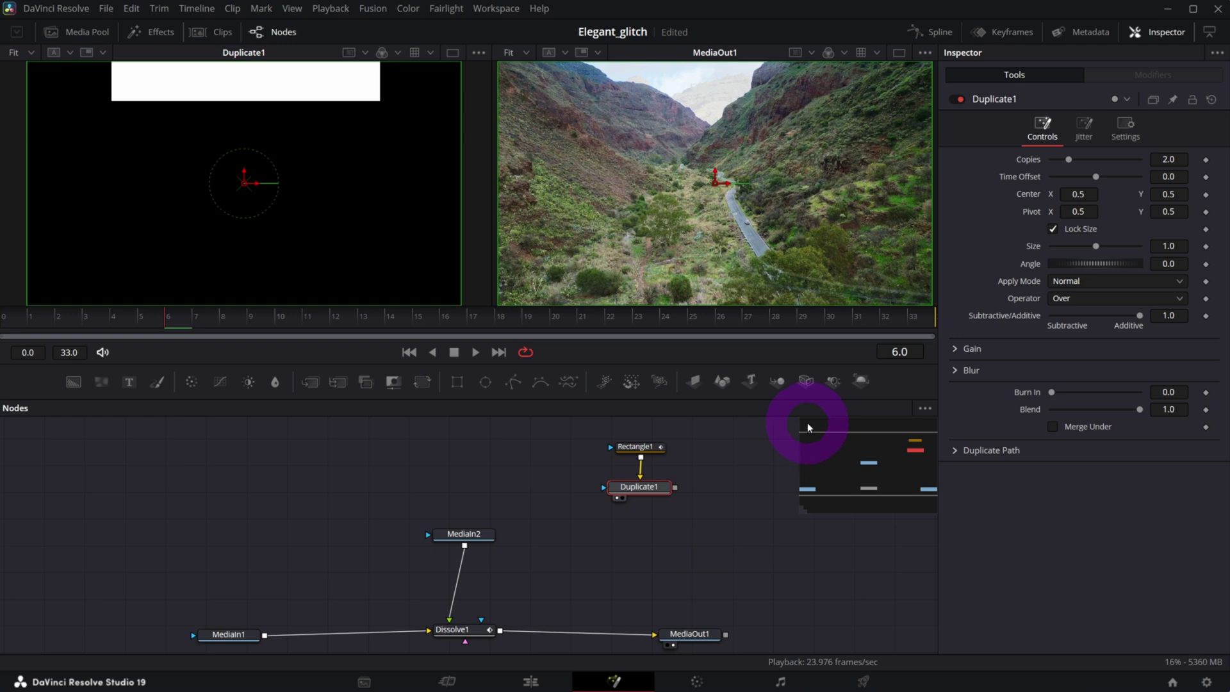
pyautogui.click(1179, 158)
pyautogui.write('5')
pyautogui.press('Tab')
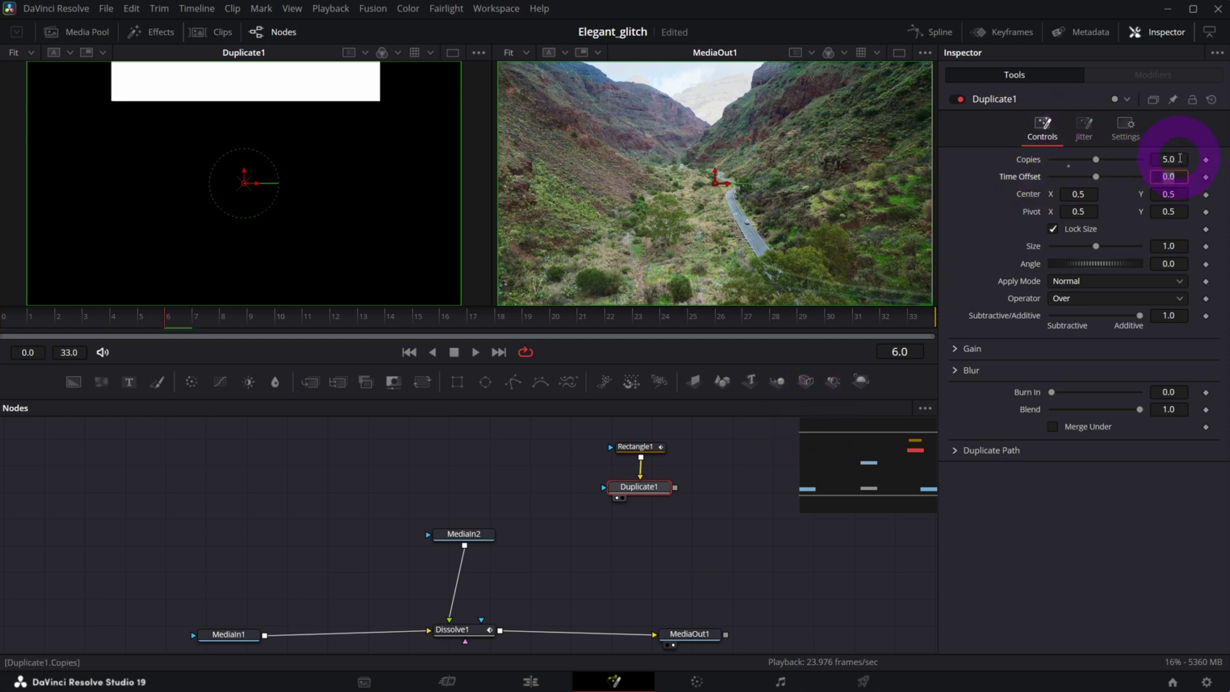
# Set the Duplicate node's jitter Center to X -0.187 and Y -0.918.
pyautogui.click(1088, 130)
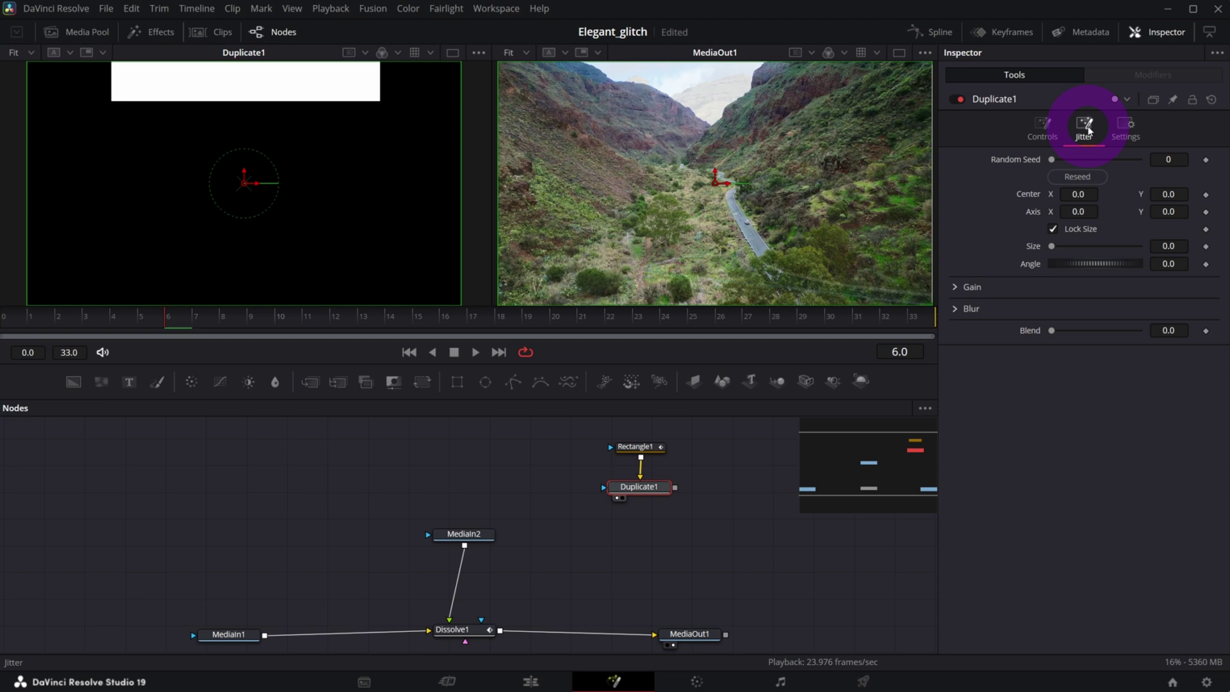
pyautogui.moveTo(1081, 196); pyautogui.dragTo(1077, 194)
pyautogui.moveTo(1175, 194); pyautogui.dragTo(533, 214)
pyautogui.moveTo(1080, 194); pyautogui.dragTo(980, 204)
# Animate the Duplicate node's jitter Random Seed with a modifier and play the composition to check the motion.
pyautogui.rightClick(1026, 162)
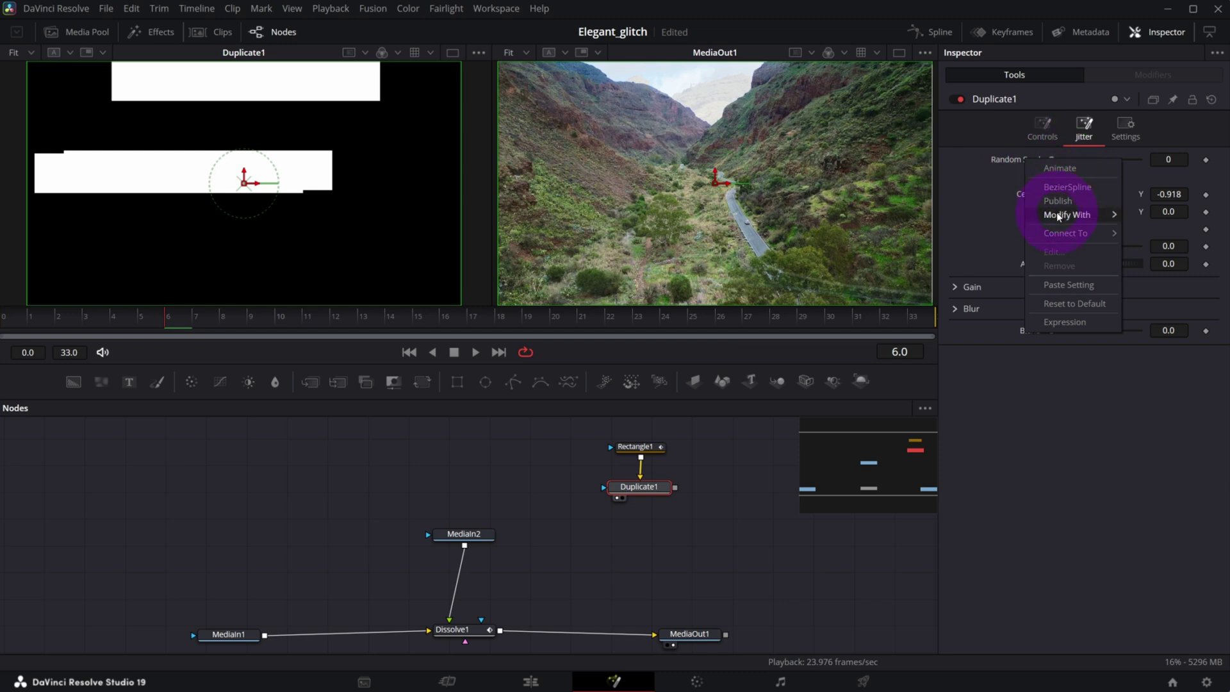
pyautogui.moveTo(1055, 212)
pyautogui.click(1163, 221)
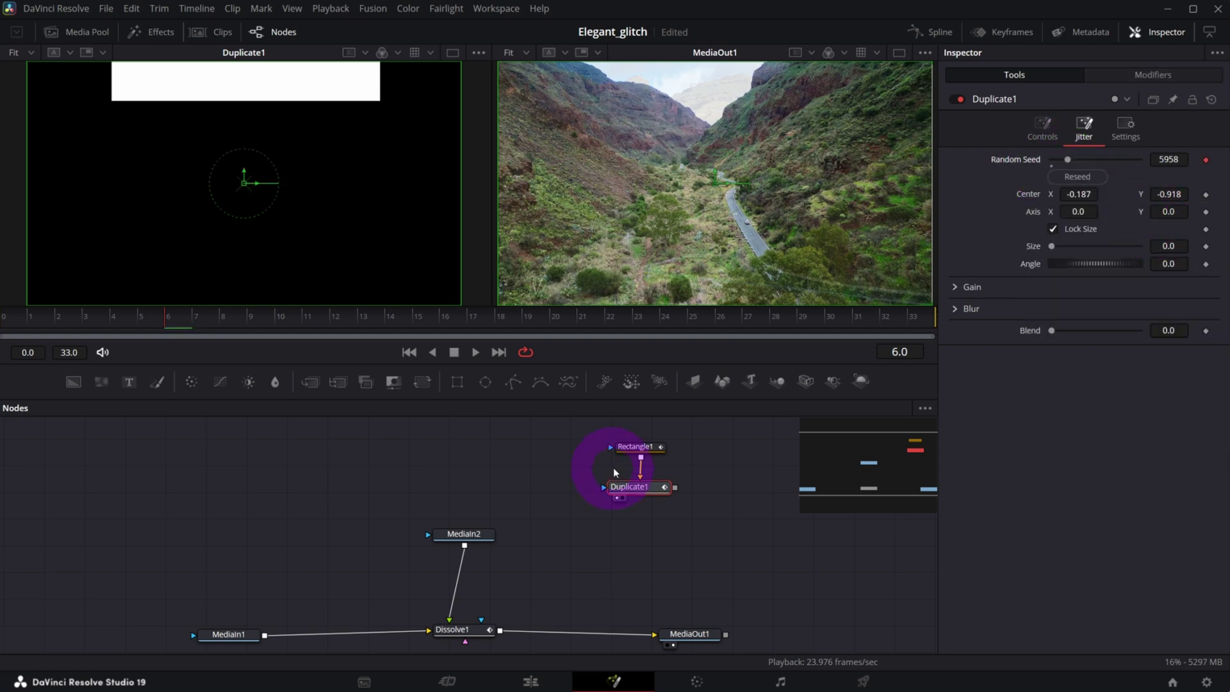
pyautogui.click(467, 352)
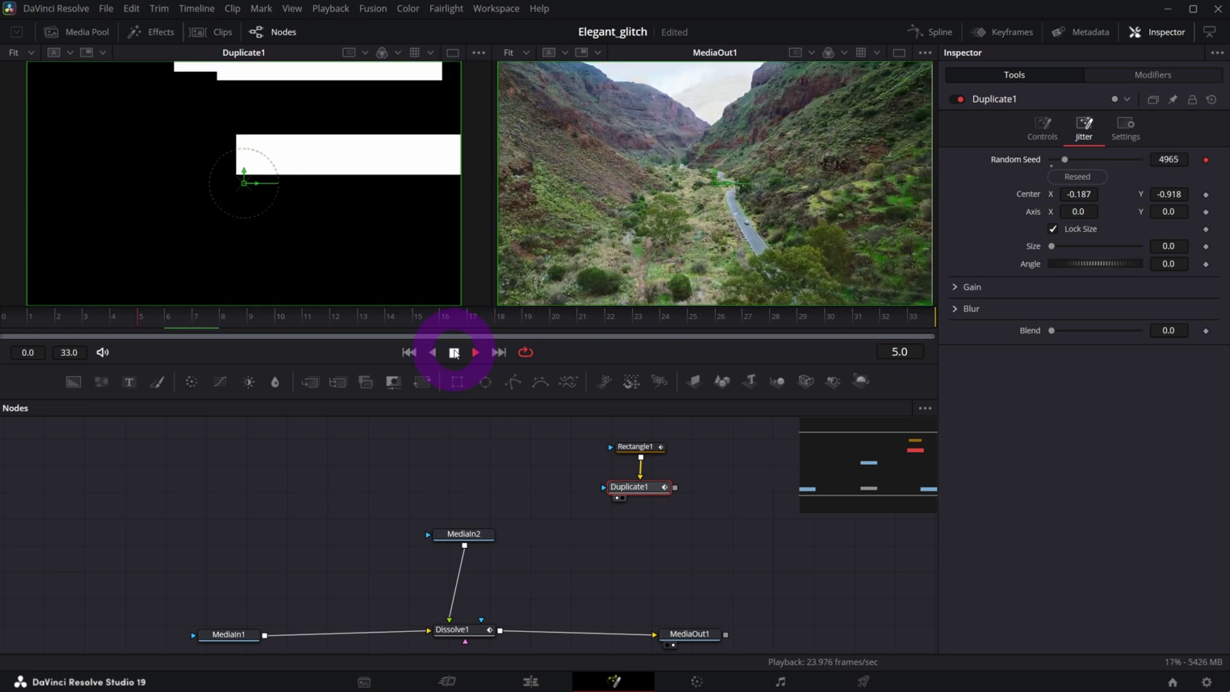
pyautogui.click(454, 353)
# Add a Time Speed node after Duplicate1.
pyautogui.click(633, 488)
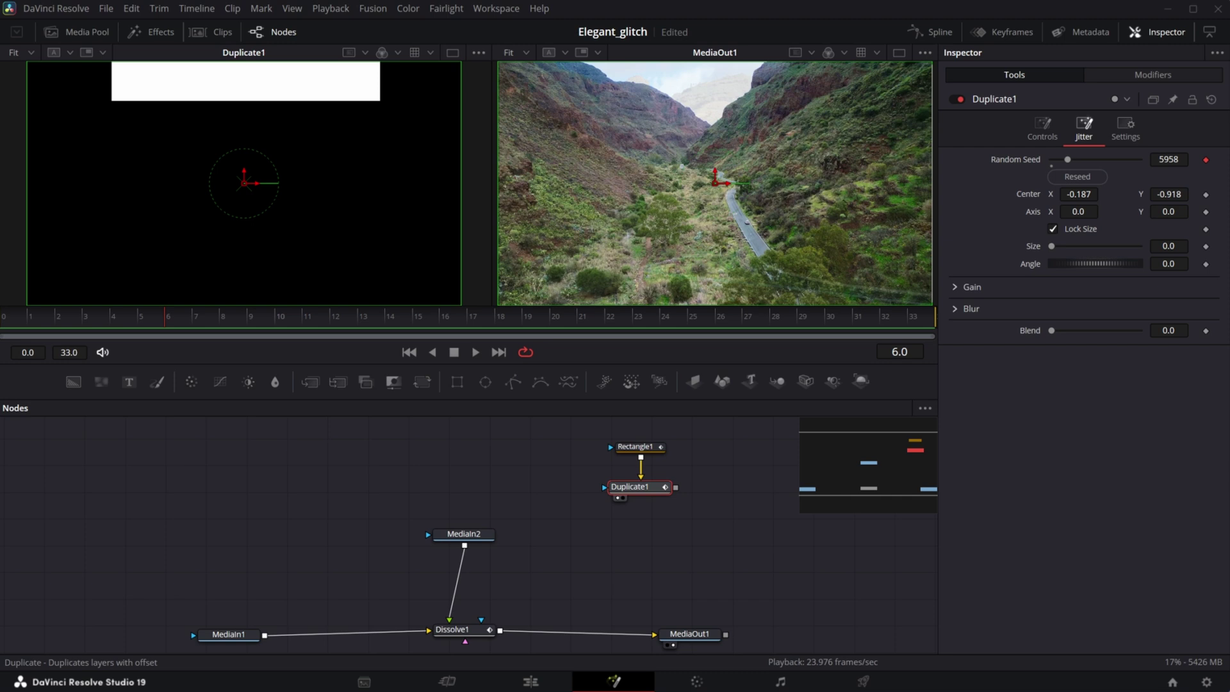
pyautogui.hotkey('shift', 'space')
pyautogui.write('time')
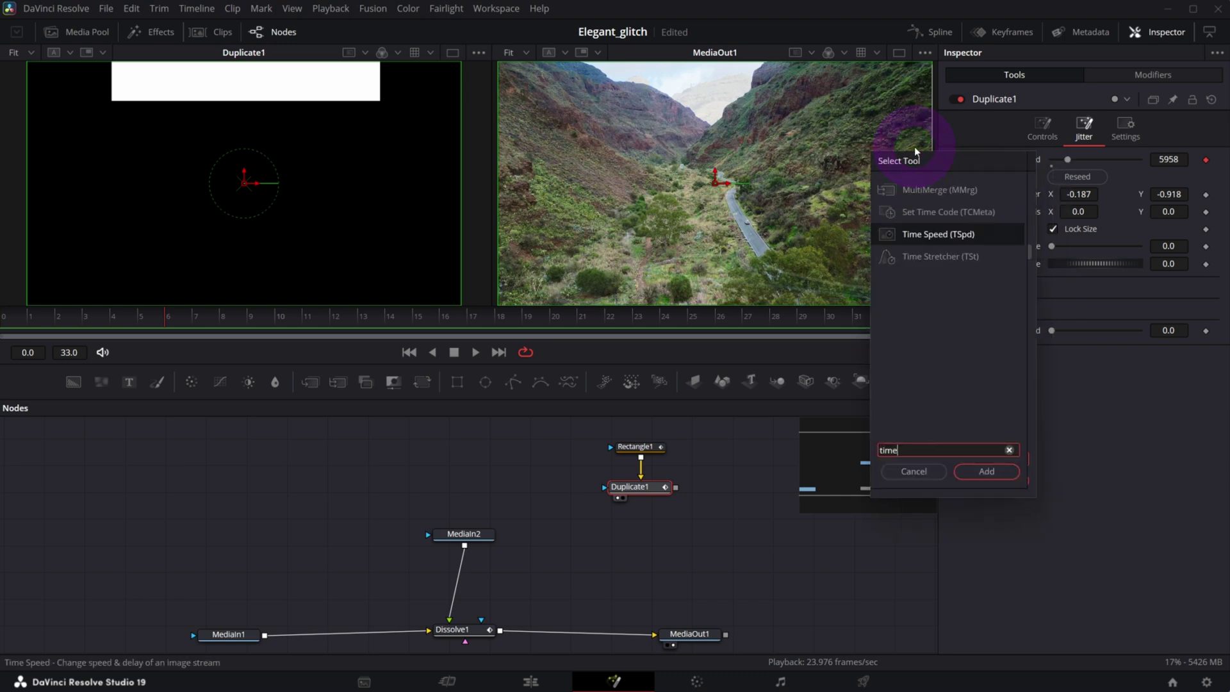
pyautogui.click(912, 236)
pyautogui.click(970, 469)
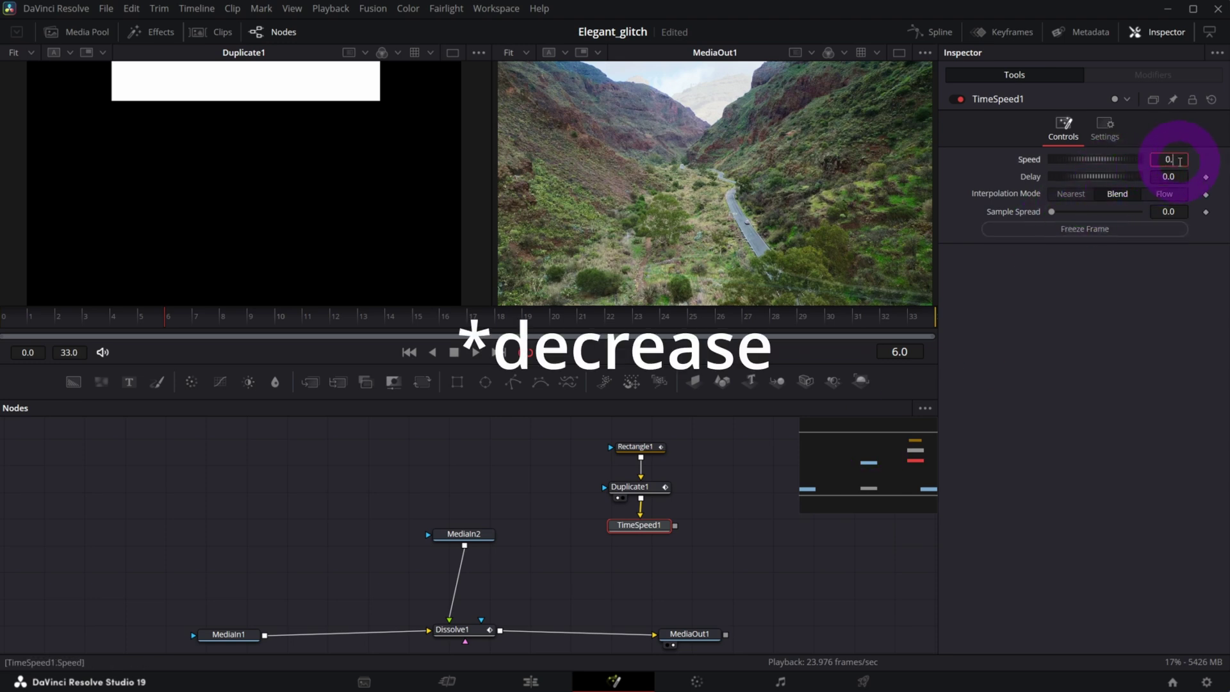
# Set the Time Speed node's Speed to 0.4 and play back its output in the first viewer.
pyautogui.write('4')
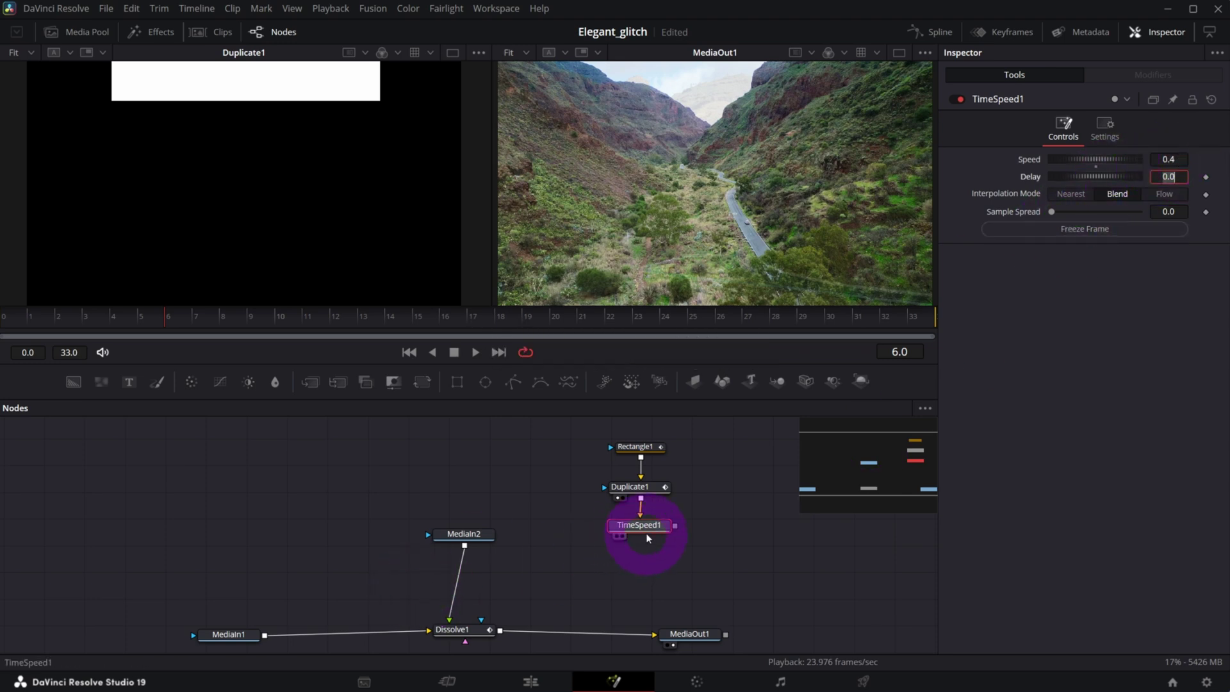
pyautogui.write('1')
pyautogui.press('space')
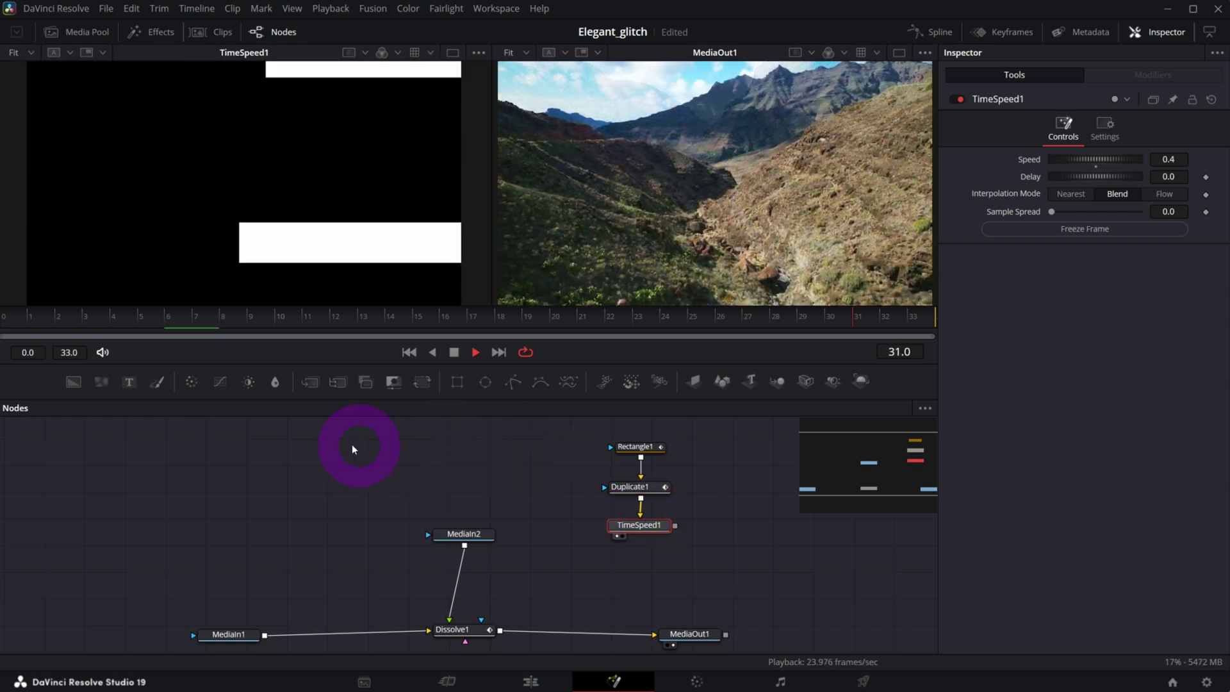
pyautogui.press('space')
# Create an instance copy of MediaIn2 and arrange it between MediaIn2 and the TimeSpeed1 node.
pyautogui.moveTo(463, 534); pyautogui.dragTo(461, 541)
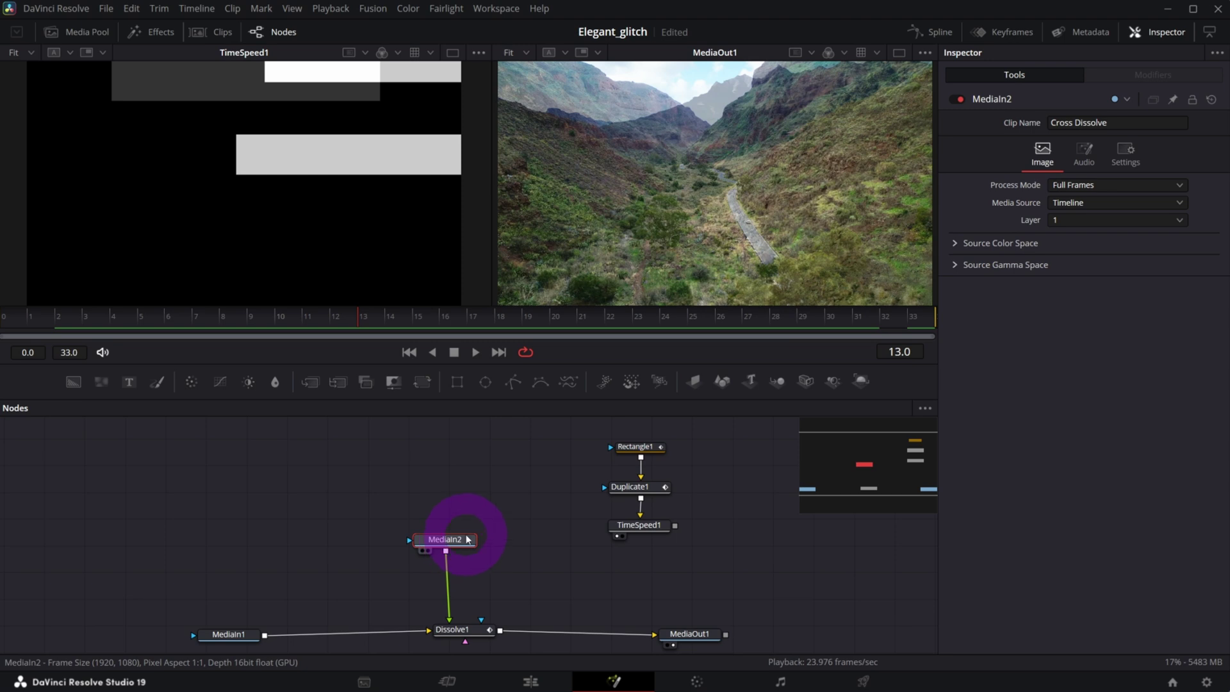
pyautogui.hotkey('ctrl', 'c')
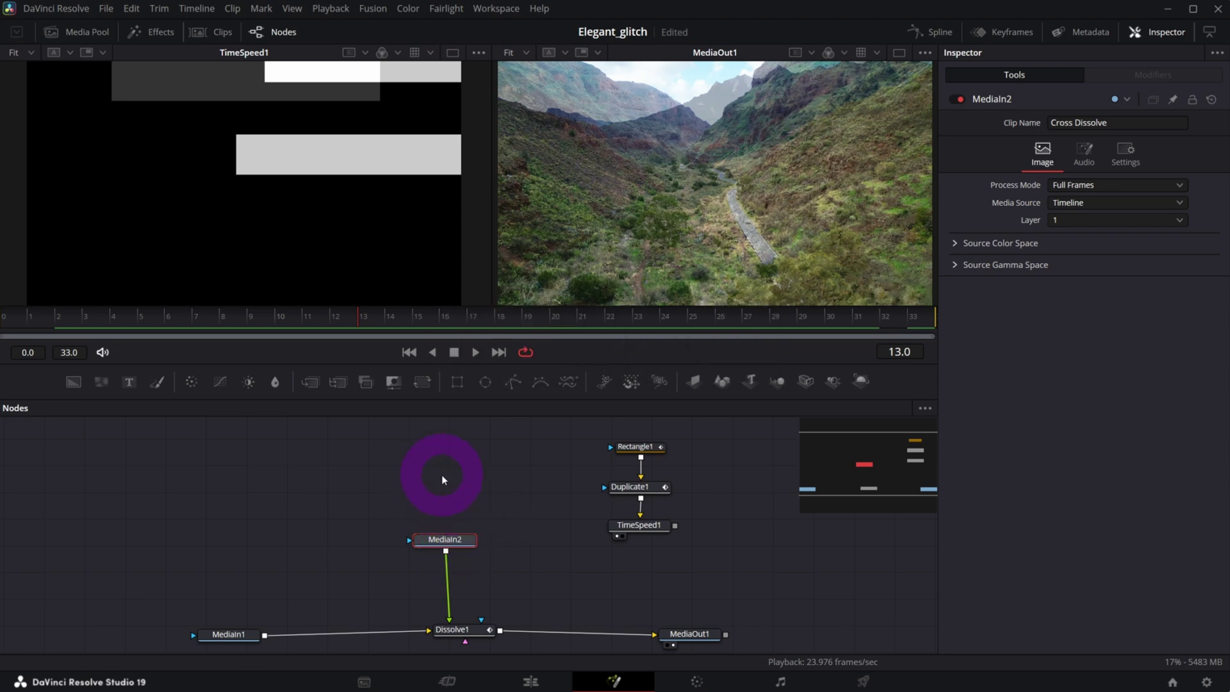
pyautogui.hotkey('ctrl', 'shift', 'v')
pyautogui.moveTo(449, 479); pyautogui.dragTo(504, 507)
pyautogui.moveTo(572, 439); pyautogui.dragTo(656, 531)
pyautogui.moveTo(640, 525); pyautogui.dragTo(471, 470)
pyautogui.moveTo(443, 542); pyautogui.dragTo(449, 552)
pyautogui.moveTo(494, 502); pyautogui.dragTo(529, 491)
pyautogui.scroll(1, 380, 427)
pyautogui.moveTo(379, 425); pyautogui.dragTo(496, 518)
pyautogui.moveTo(470, 510); pyautogui.dragTo(598, 486)
# Connect TimeSpeed1 as the mask of the MediaIn2 instance and play back the masked clip in the first viewer.
pyautogui.click(654, 521)
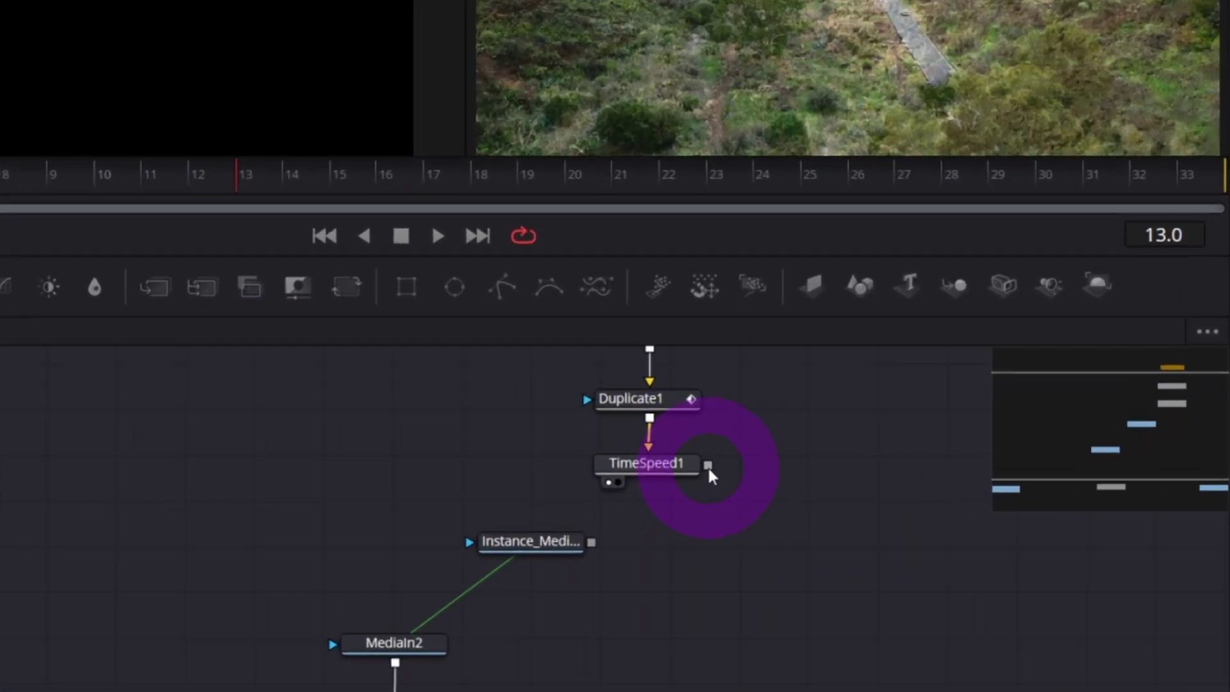
pyautogui.moveTo(708, 463); pyautogui.dragTo(469, 543)
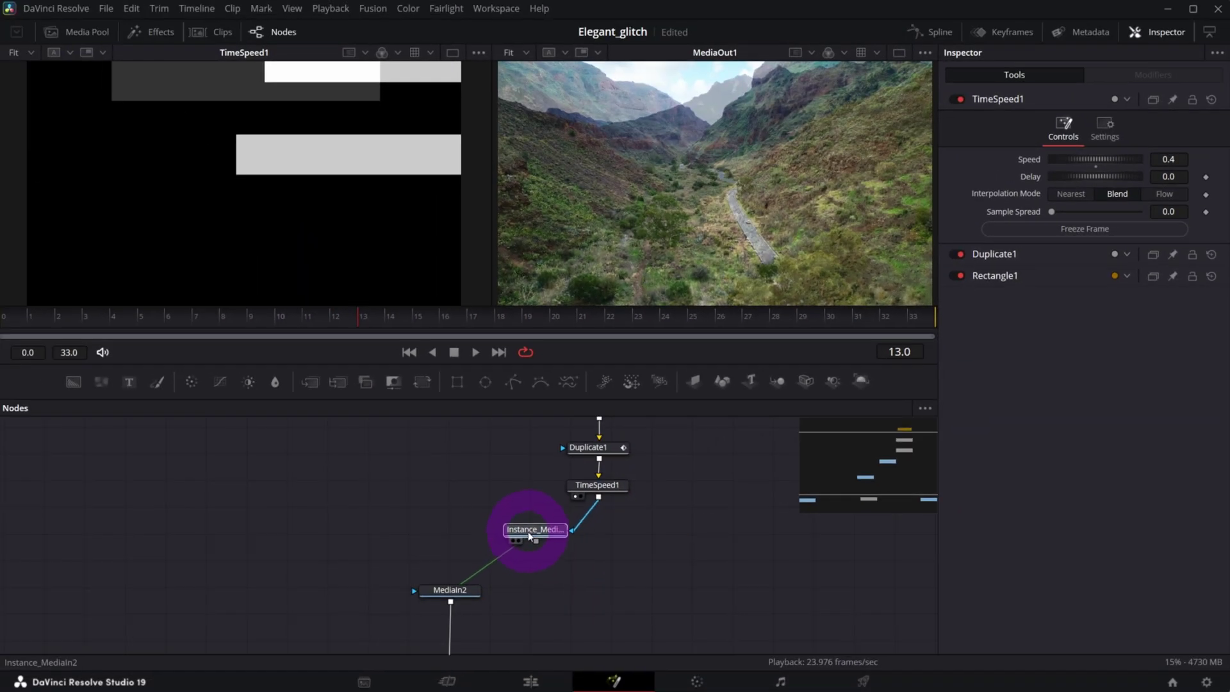
pyautogui.click(529, 535)
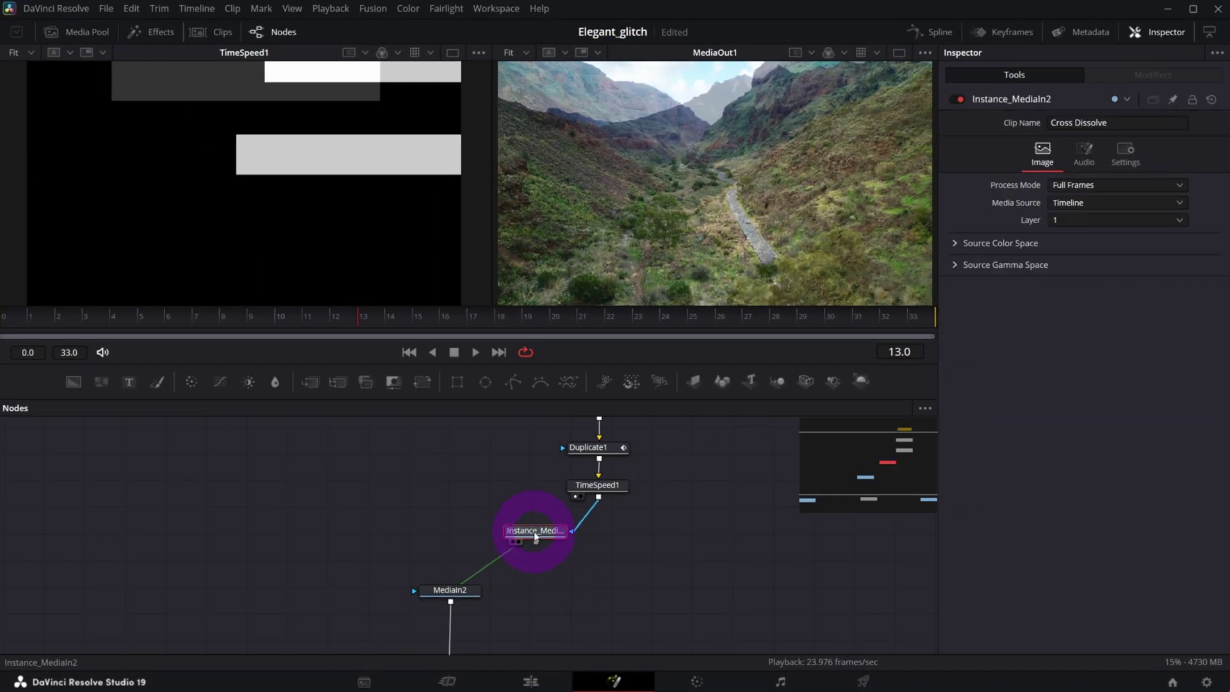
pyautogui.press('1')
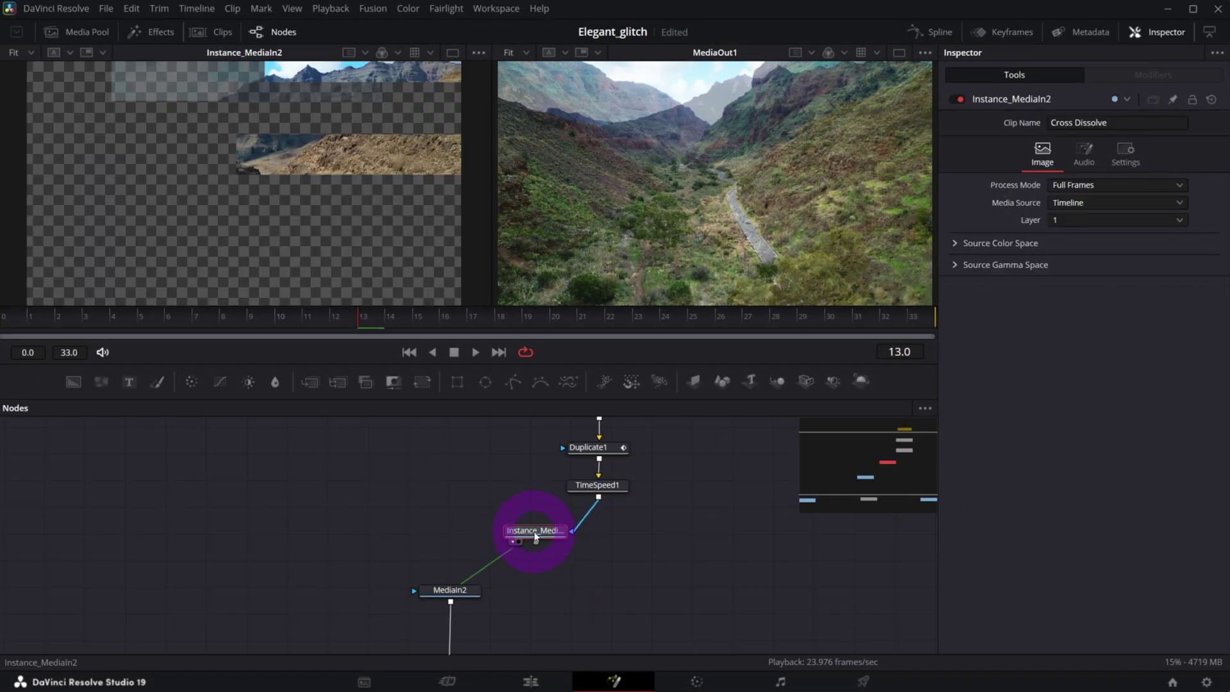
pyautogui.click(474, 352)
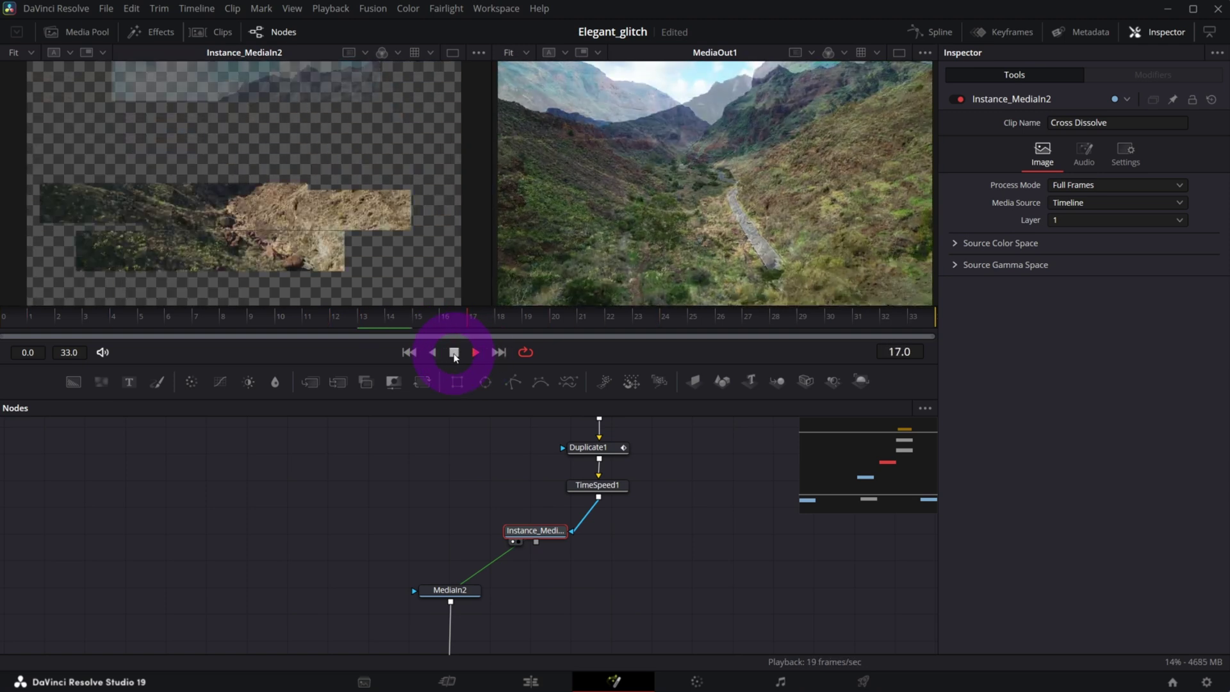
pyautogui.click(454, 355)
# Add a Channel Booleans node after the MediaIn2 instance, place it beside the instance and show it in the first viewer.
pyautogui.moveTo(620, 398); pyautogui.dragTo(620, 320)
pyautogui.scroll(2, 625, 431)
pyautogui.click(624, 431)
pyautogui.hotkey('shift', 'space')
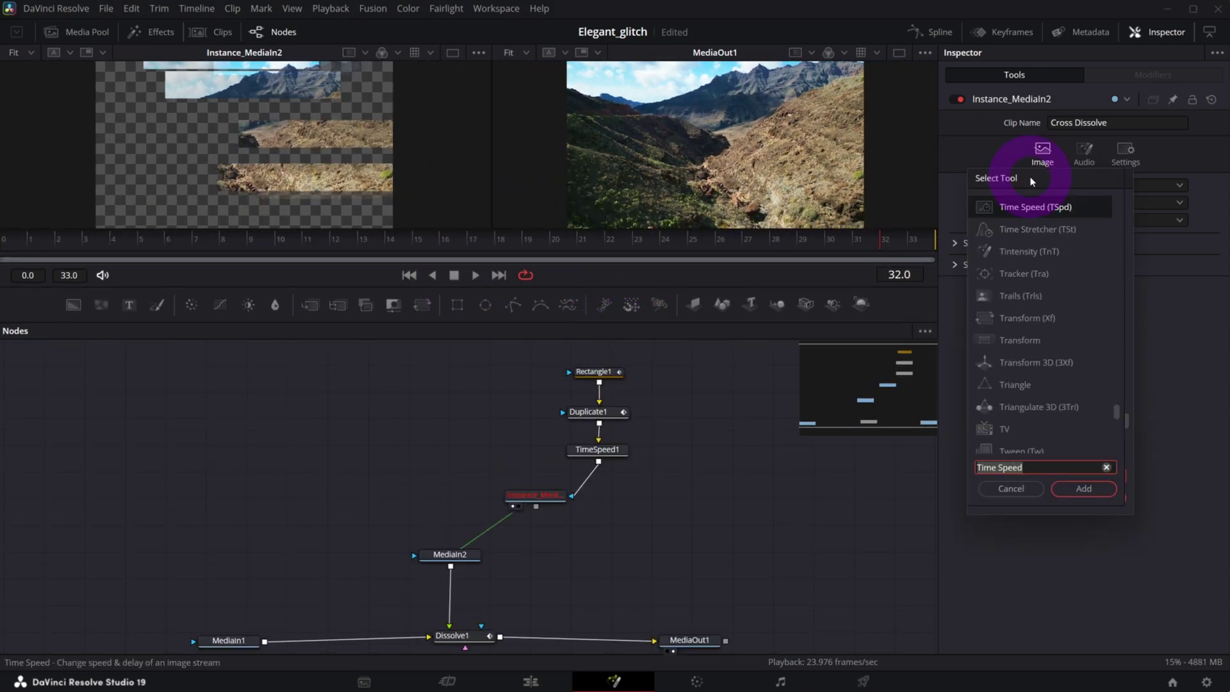
pyautogui.write('chann')
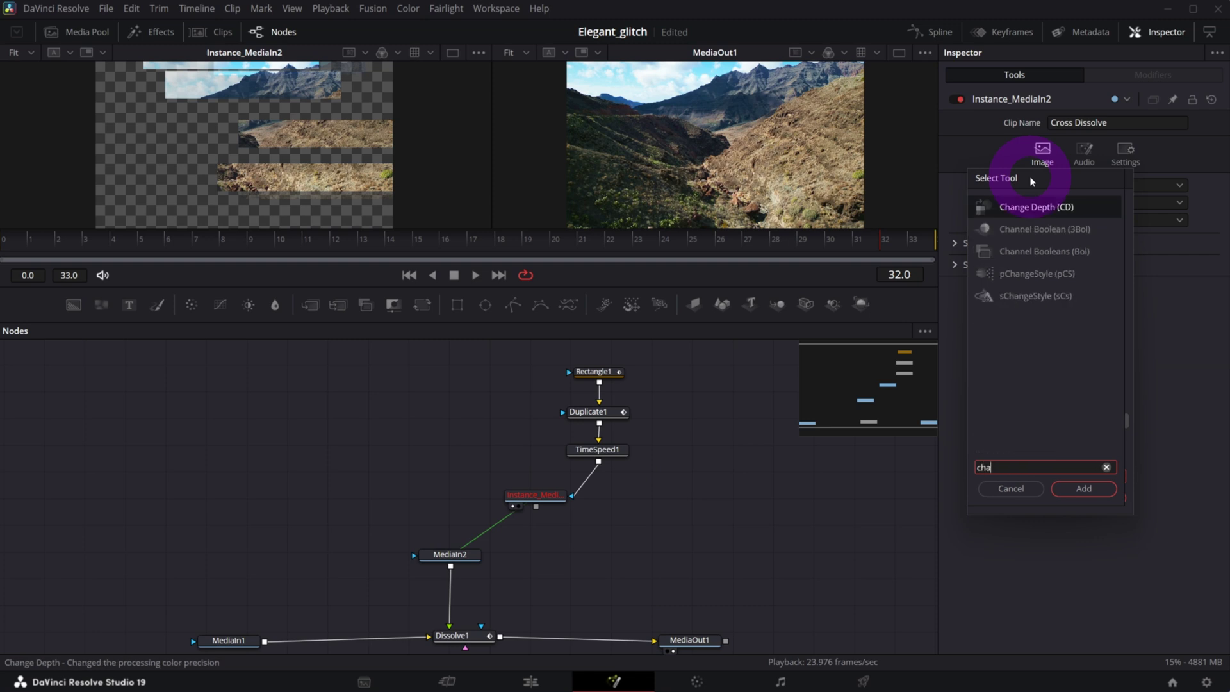
pyautogui.click(1022, 229)
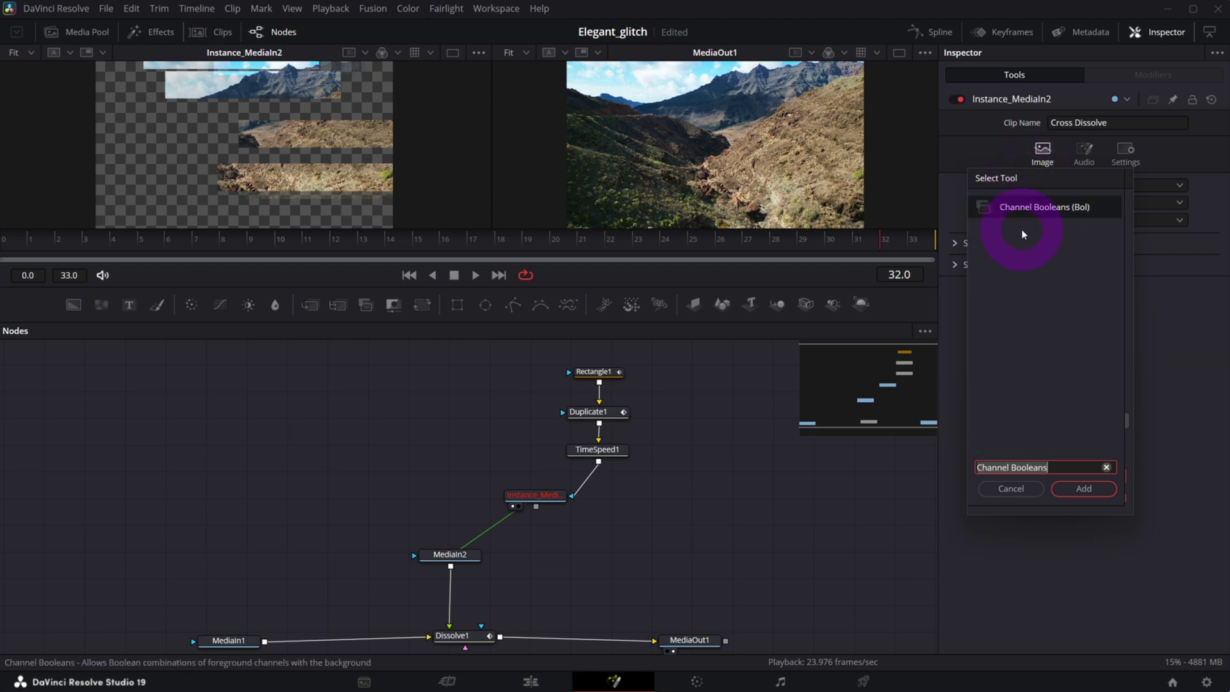
pyautogui.click(1080, 489)
pyautogui.moveTo(567, 503); pyautogui.dragTo(641, 506)
pyautogui.press('1')
pyautogui.moveTo(472, 277); pyautogui.dragTo(483, 365)
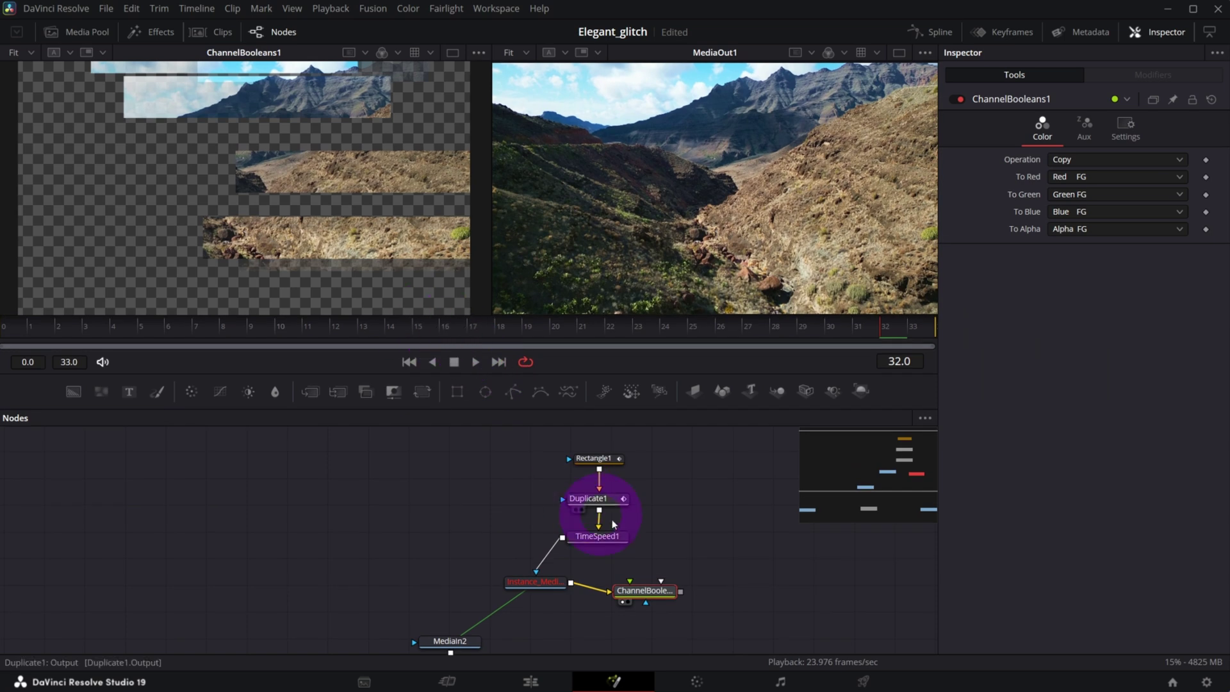
# Set the Channel Booleans Operation to Exclusive Or and play back the result from about frame 6.
pyautogui.click(1072, 162)
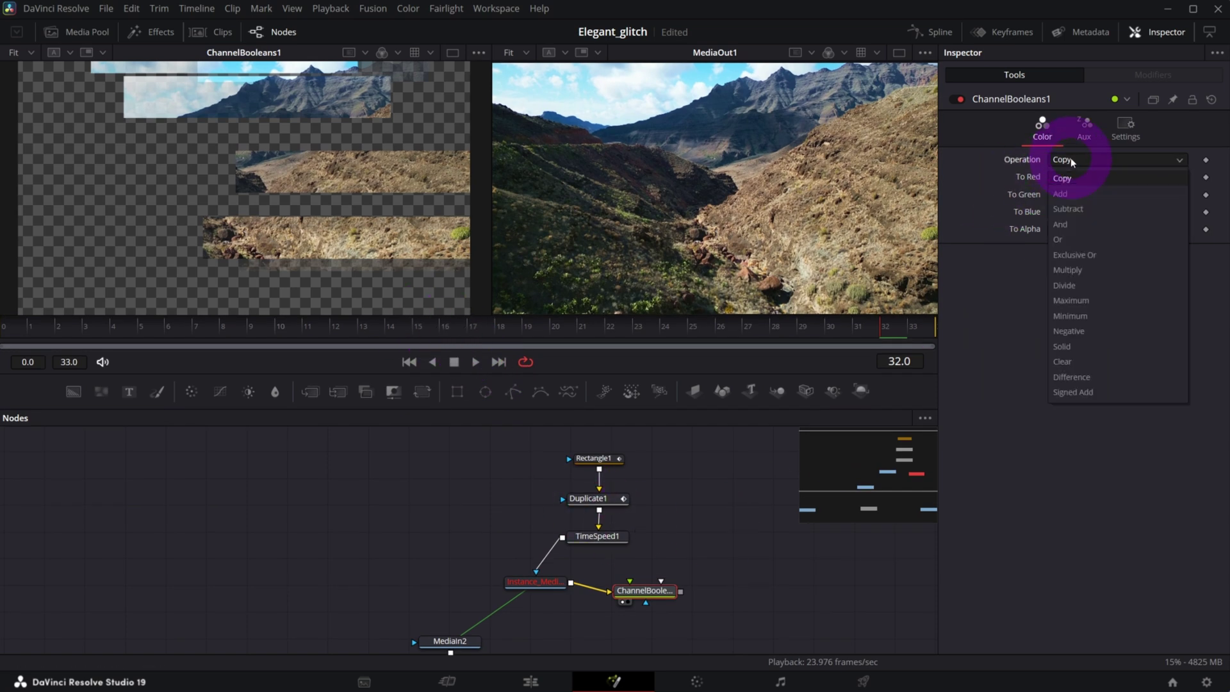
pyautogui.click(1078, 253)
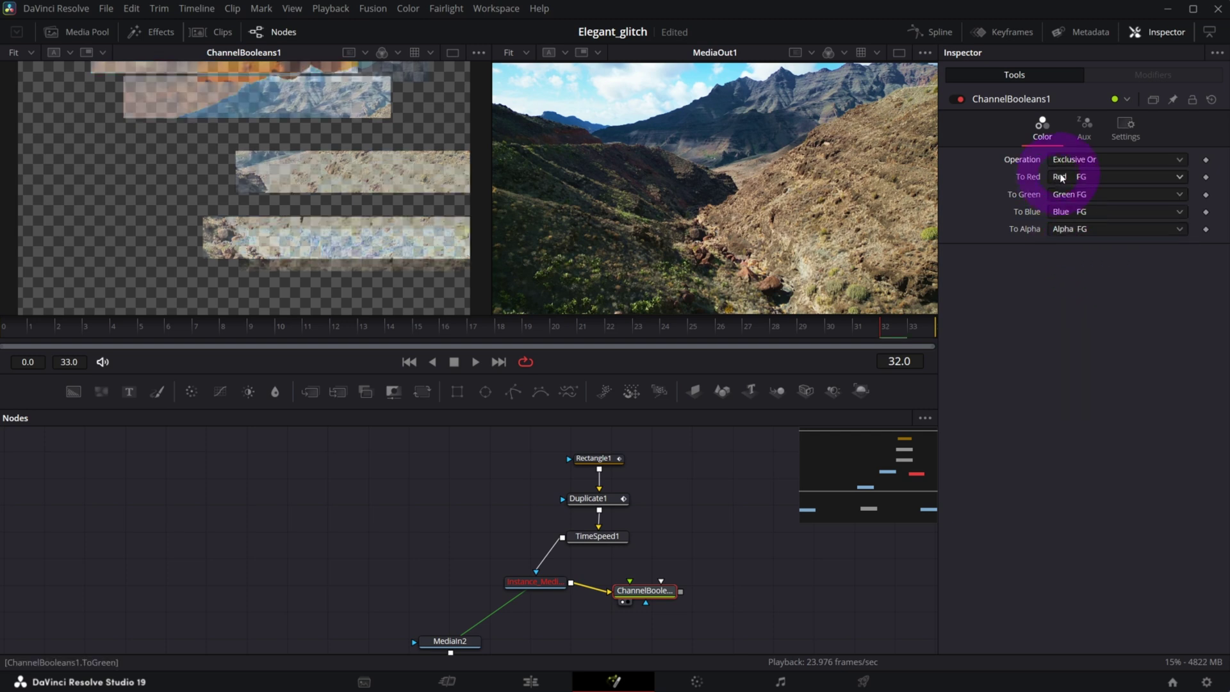
pyautogui.click(183, 327)
pyautogui.press('space')
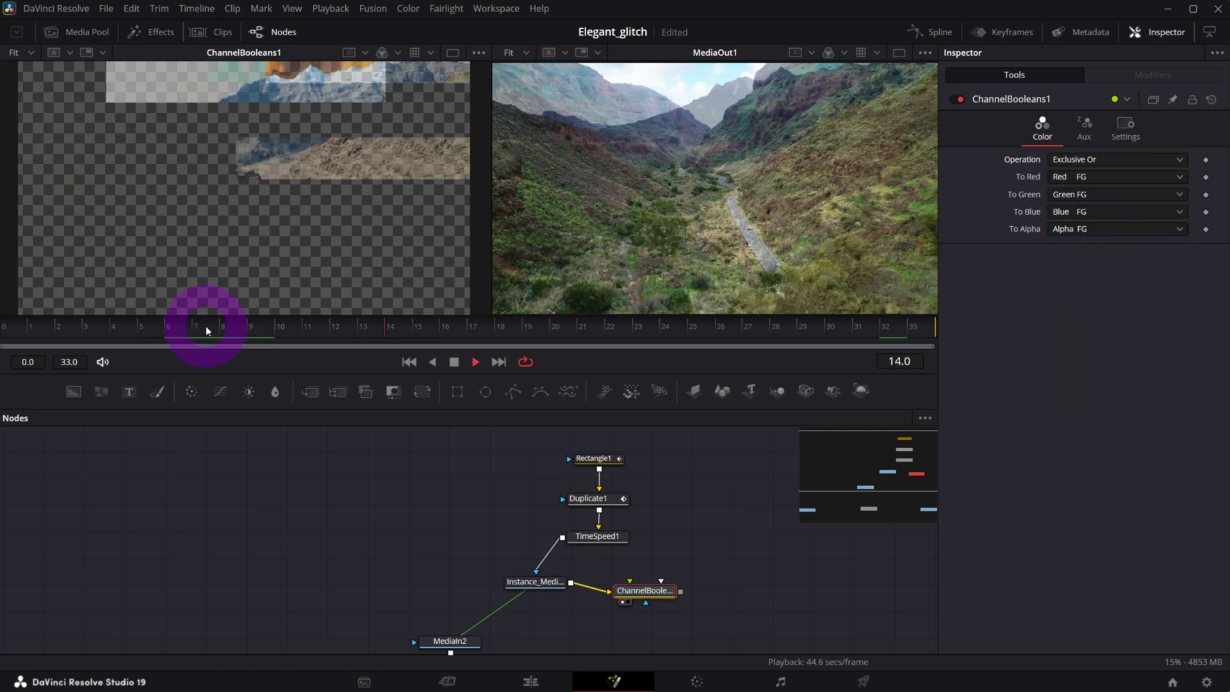
pyautogui.press('space')
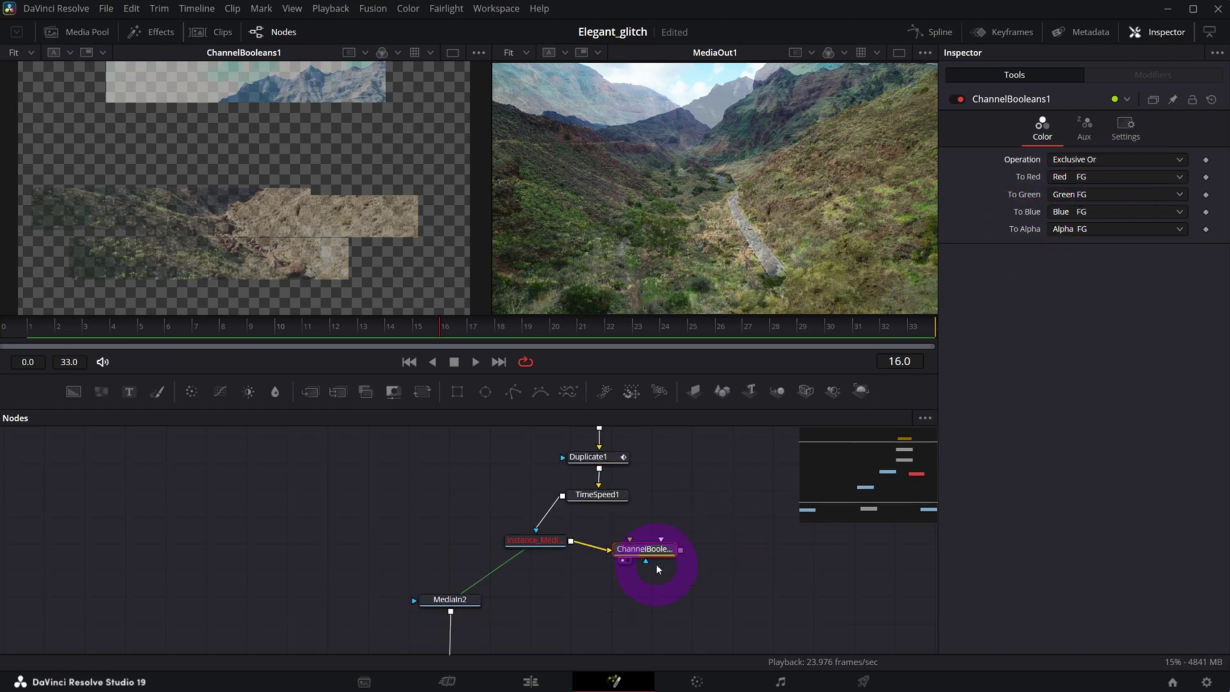
# Merge the Channel Booleans output over MediaIn2 ahead of the Dissolve and position the Merge node between them.
pyautogui.scroll(-3, 657, 569)
pyautogui.moveTo(643, 509); pyautogui.dragTo(647, 504)
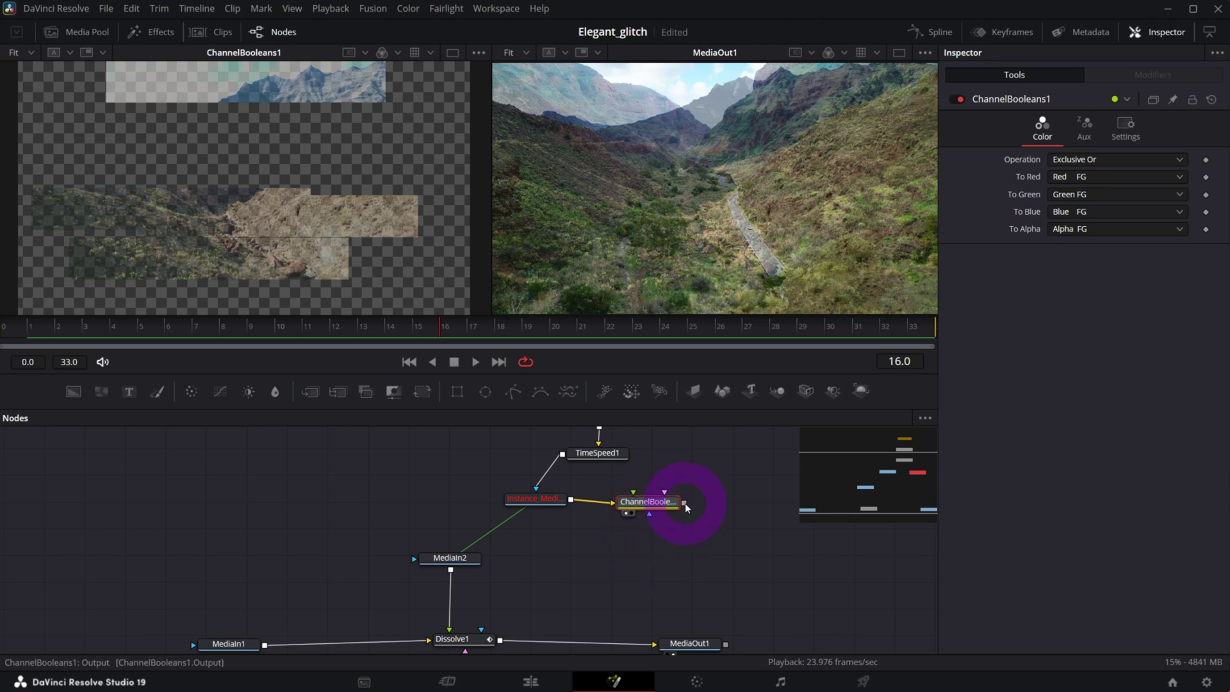
pyautogui.moveTo(670, 512); pyautogui.dragTo(451, 569)
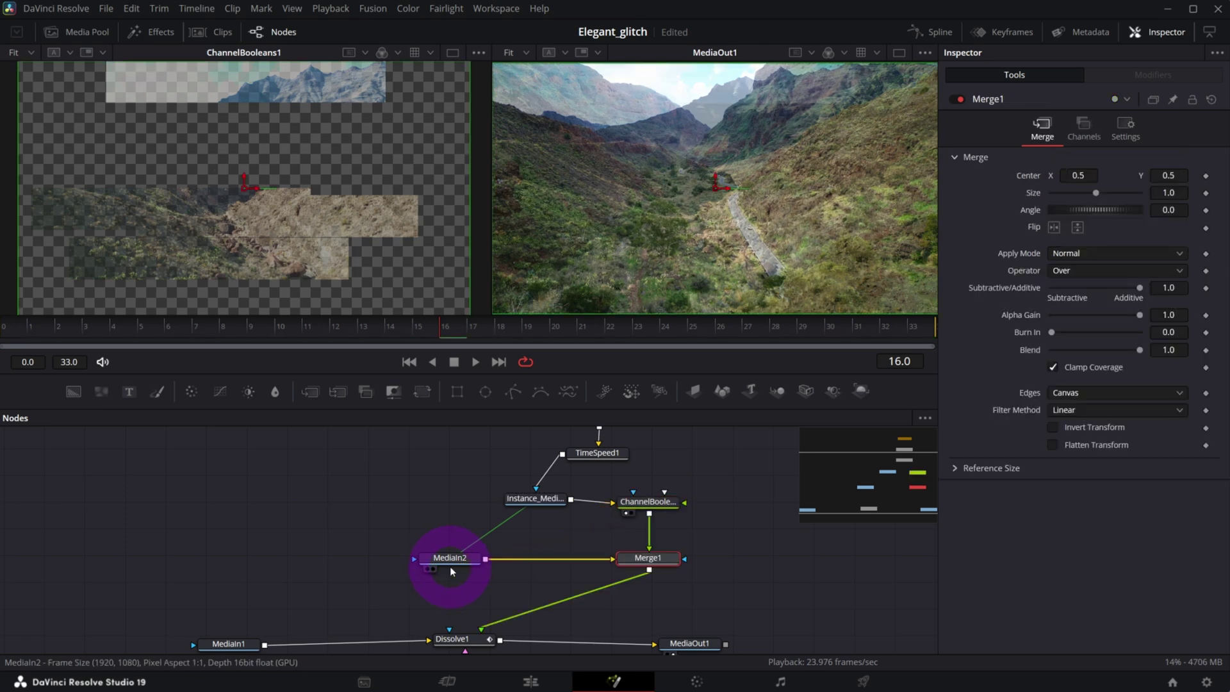
pyautogui.click(649, 564)
pyautogui.moveTo(648, 564); pyautogui.dragTo(578, 563)
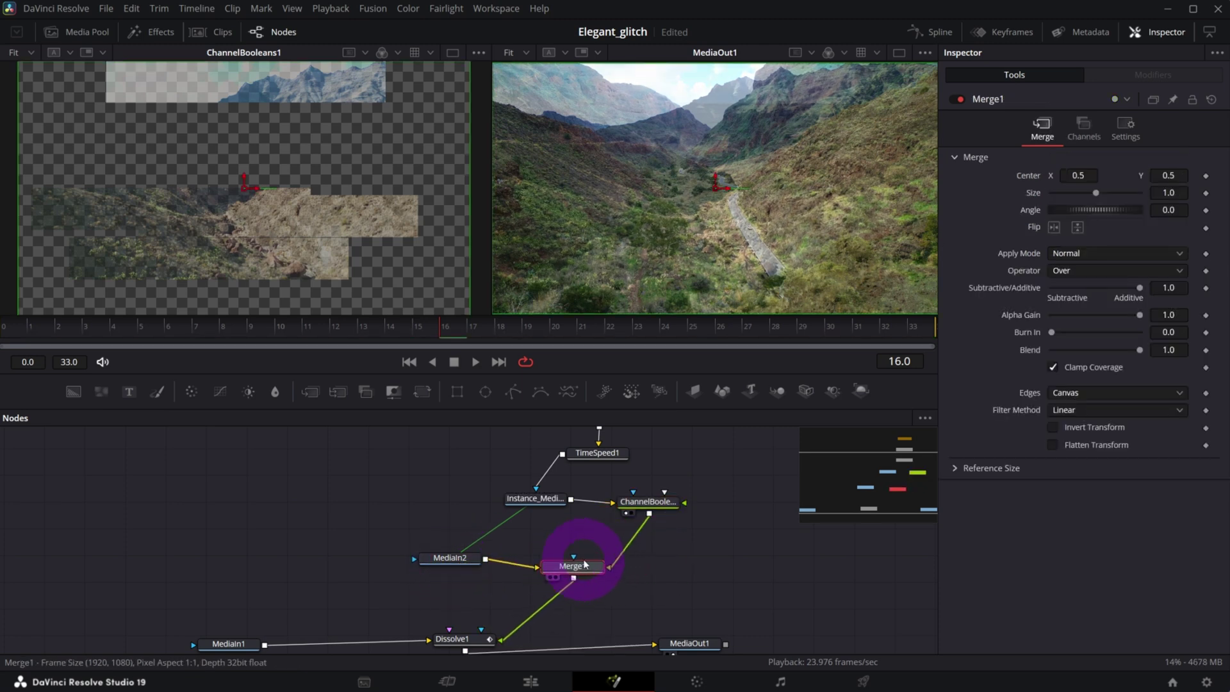
pyautogui.scroll(-2, 629, 475)
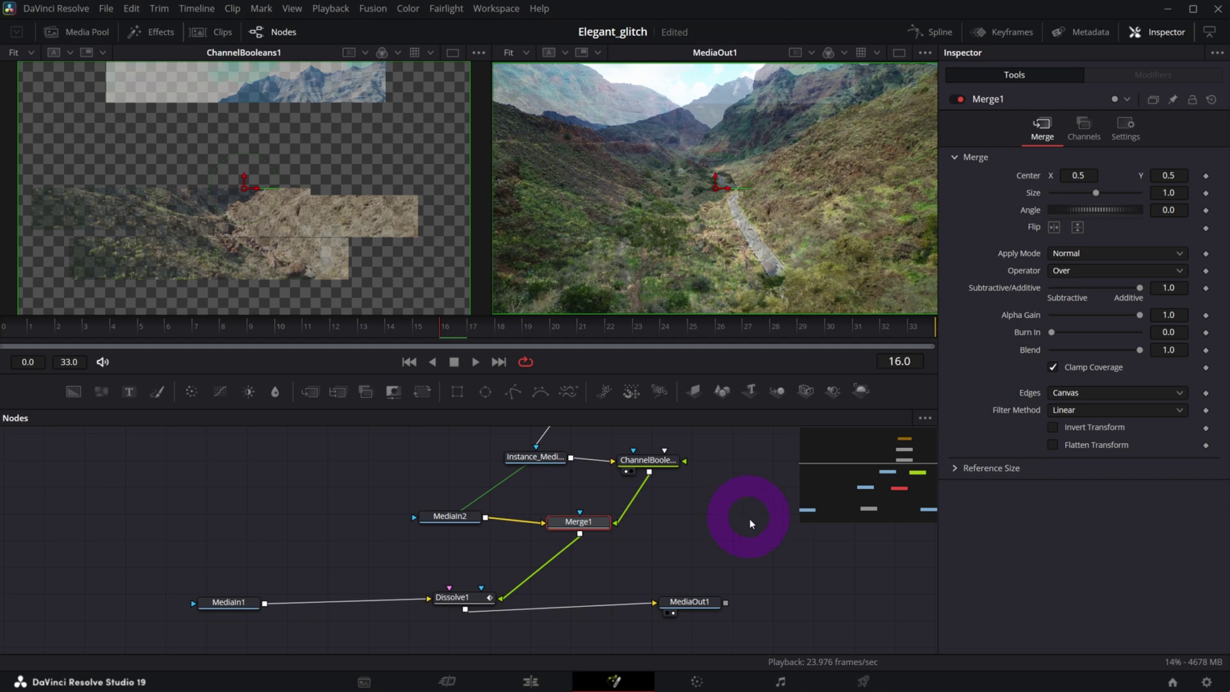
# Merge the MediaIn2 instance's output over MediaIn1 ahead of the Dissolve, spacing out MediaIn1, the instance and MediaOut1 to make room.
pyautogui.click(456, 522)
pyautogui.click(595, 522)
pyautogui.moveTo(689, 601); pyautogui.dragTo(832, 596)
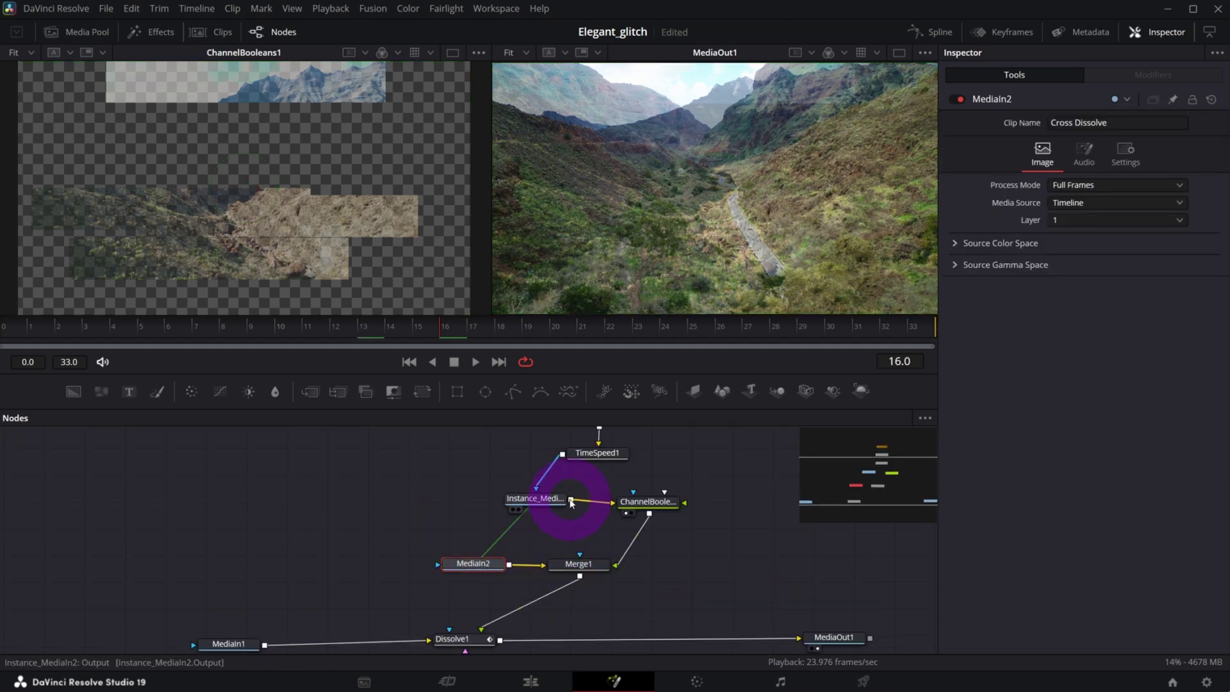
pyautogui.moveTo(571, 502); pyautogui.dragTo(266, 646)
pyautogui.moveTo(538, 620); pyautogui.dragTo(337, 620)
pyautogui.moveTo(232, 619); pyautogui.dragTo(158, 603)
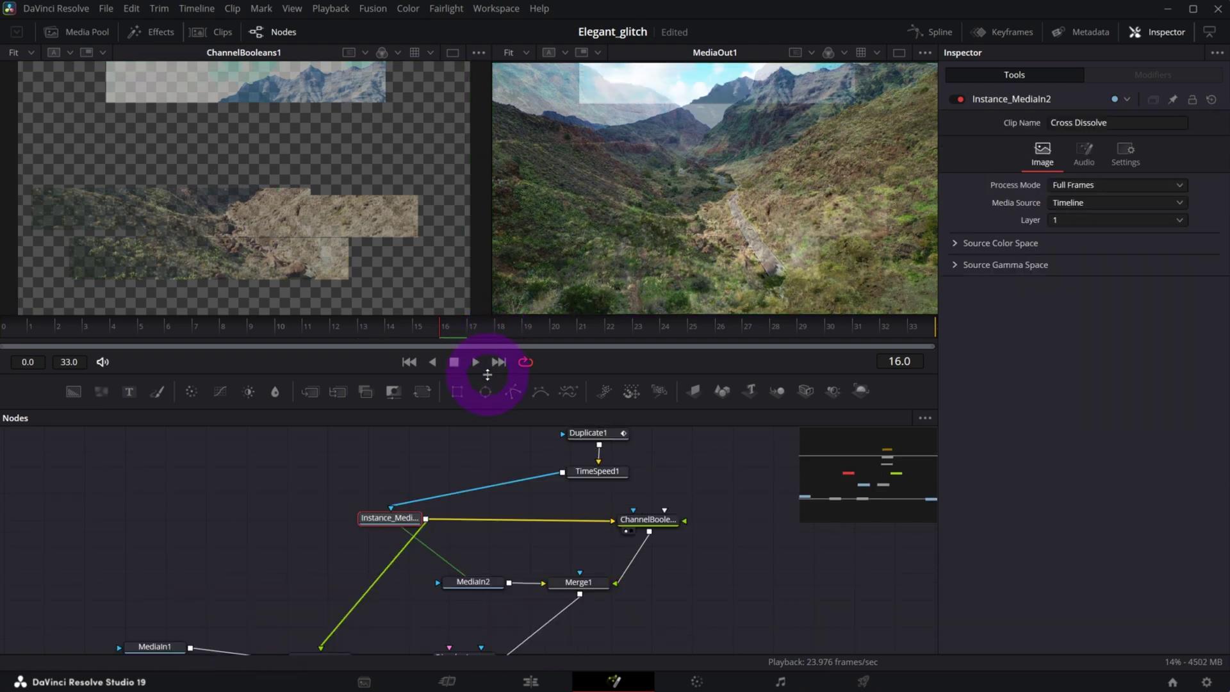
# Shrink the viewers so the node editor gets more height and fit the whole node tree in view.
pyautogui.moveTo(488, 373); pyautogui.dragTo(474, 256)
pyautogui.scroll(1, 516, 464)
pyautogui.scroll(1, 517, 463)
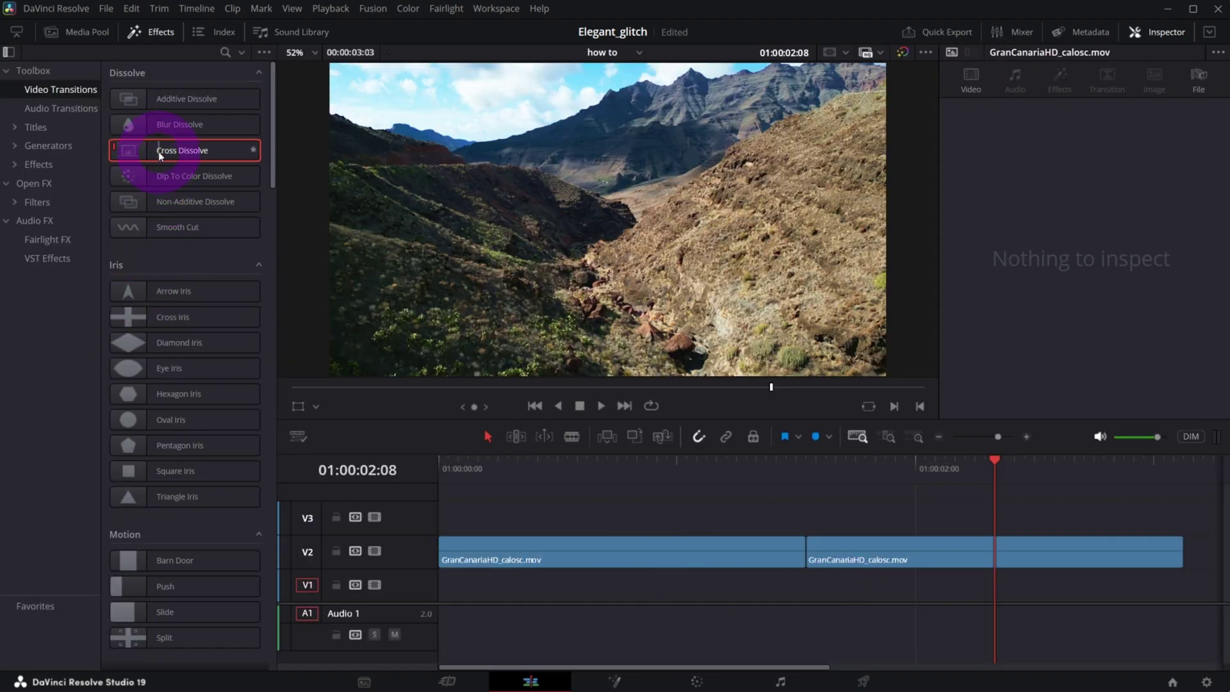
# Add a Cross Dissolve between the two clips on V2 and convert it to a Fusion Cross Dissolve.
pyautogui.moveTo(159, 151); pyautogui.dragTo(846, 548)
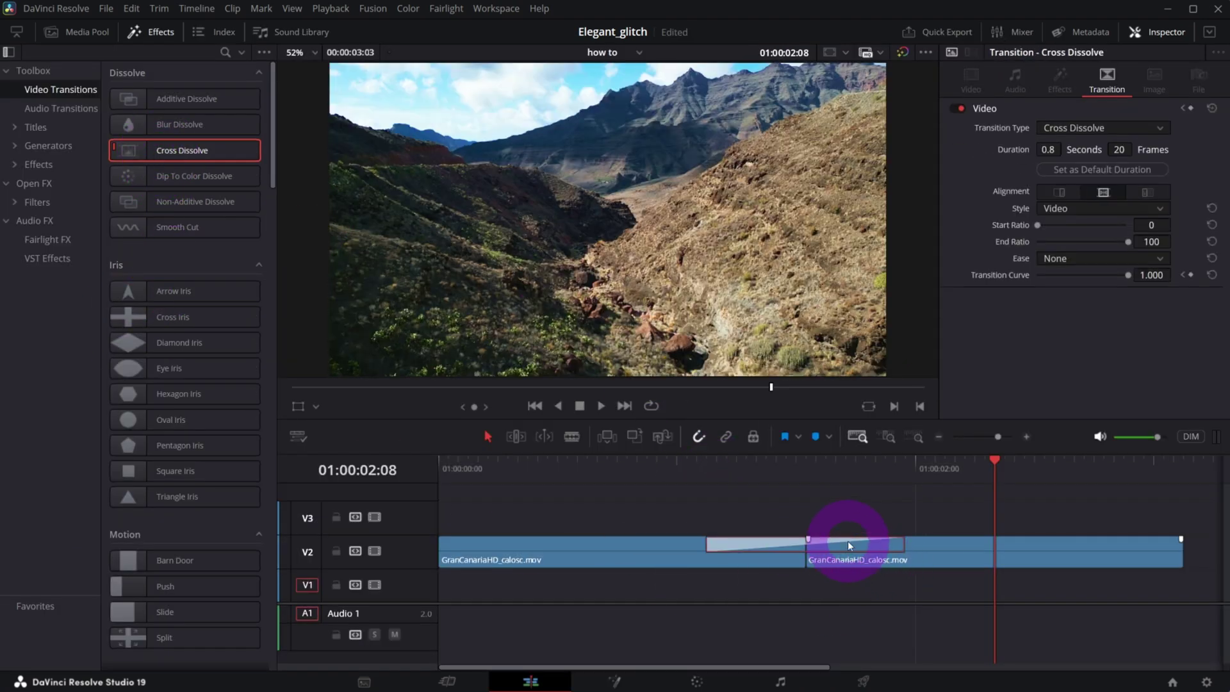
pyautogui.rightClick(849, 545)
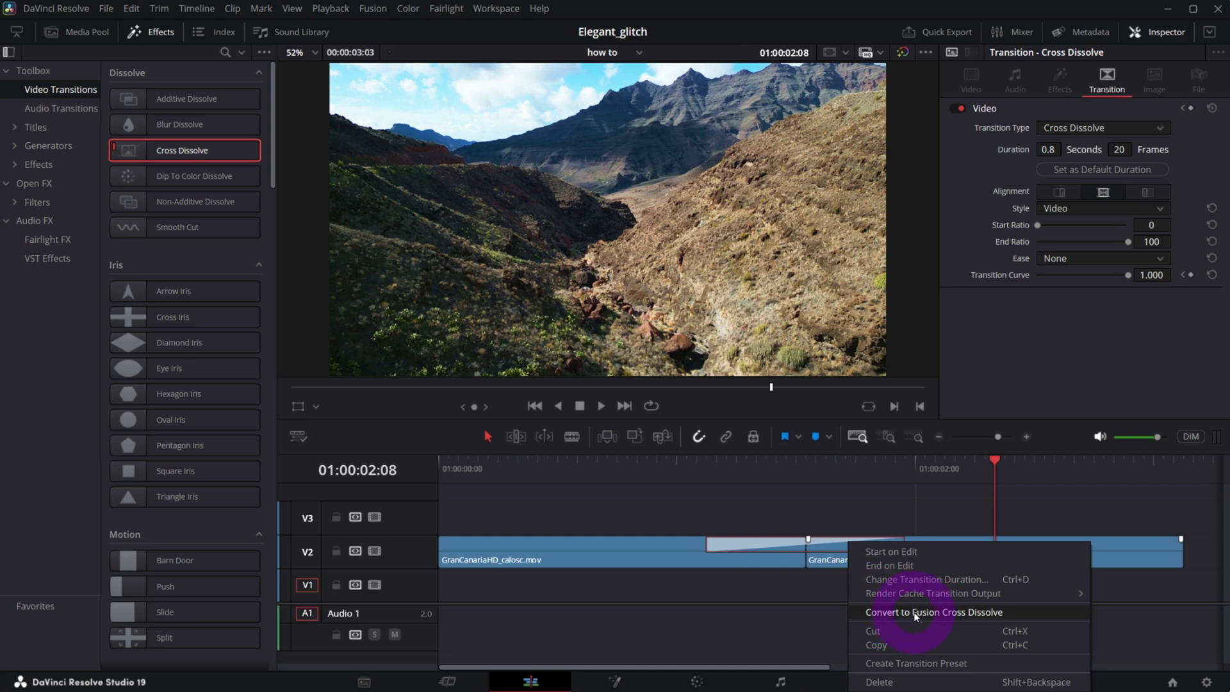
pyautogui.click(914, 613)
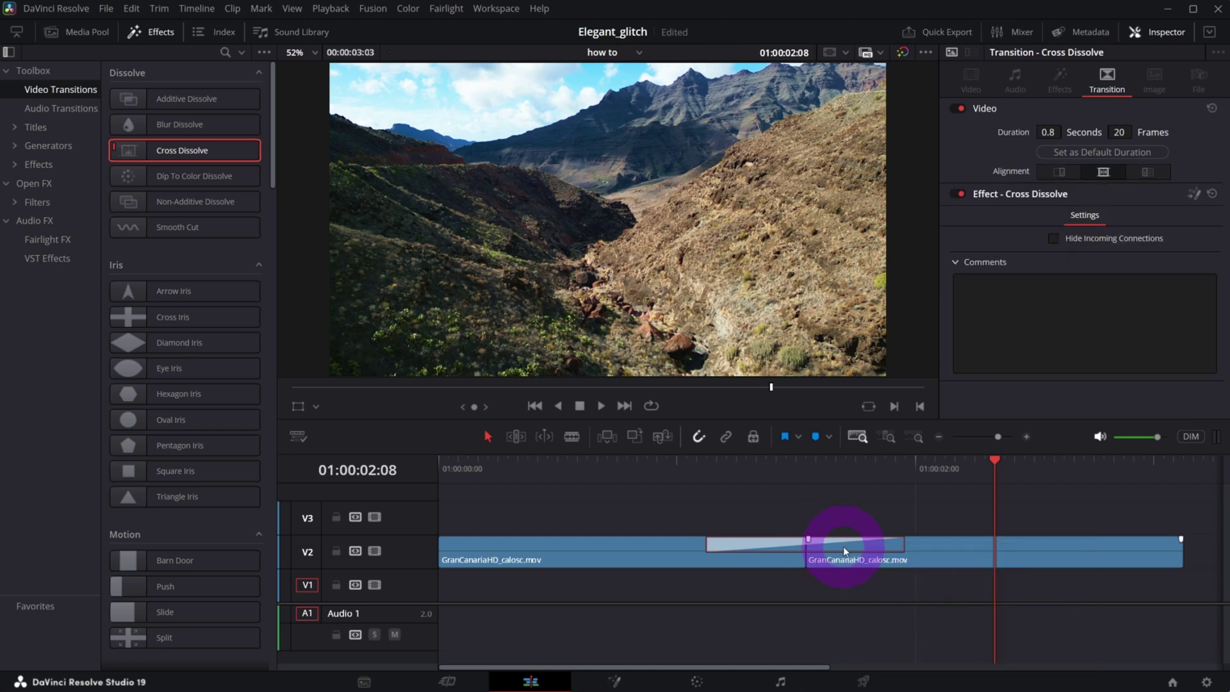
# Open the converted Cross Dissolve in the Fusion page and delete all of its default nodes.
pyautogui.rightClick(843, 550)
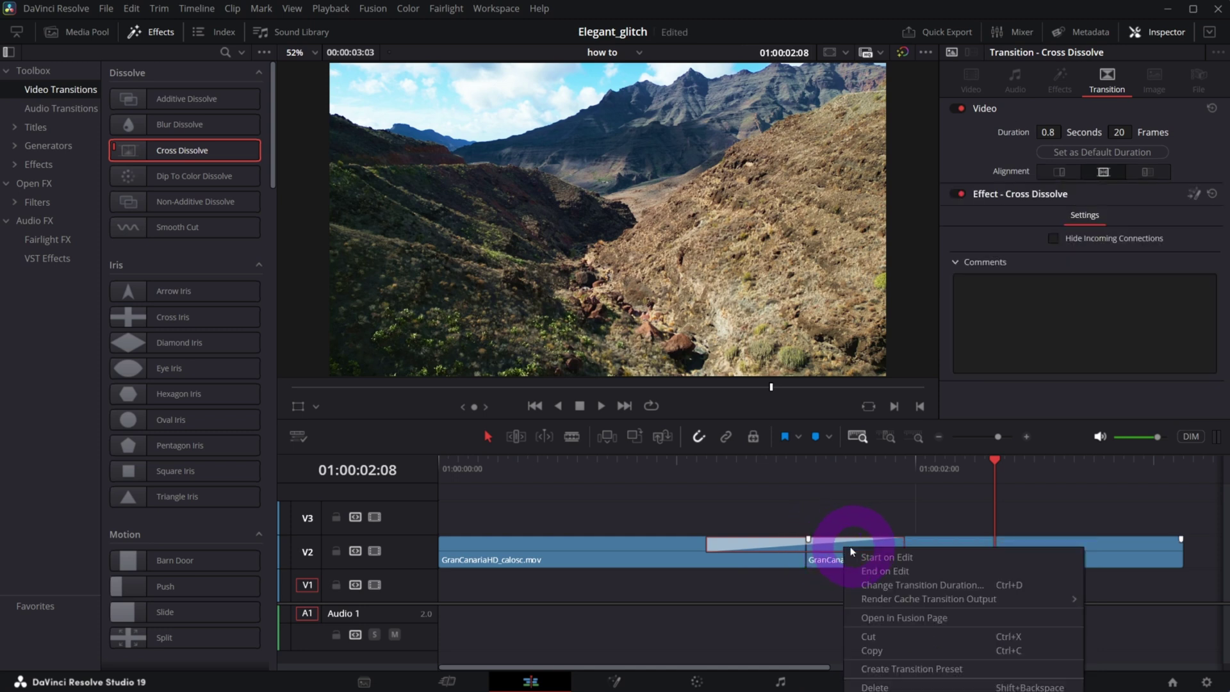
pyautogui.click(887, 617)
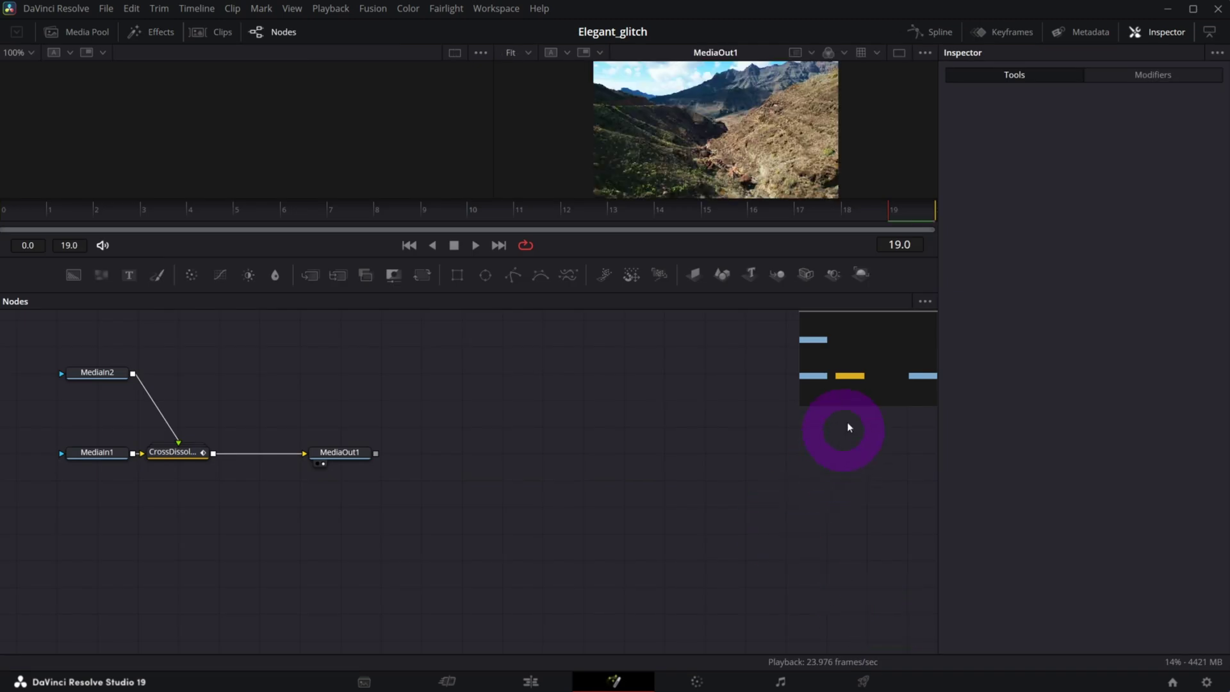
pyautogui.click(854, 377)
pyautogui.moveTo(248, 357); pyautogui.dragTo(661, 579)
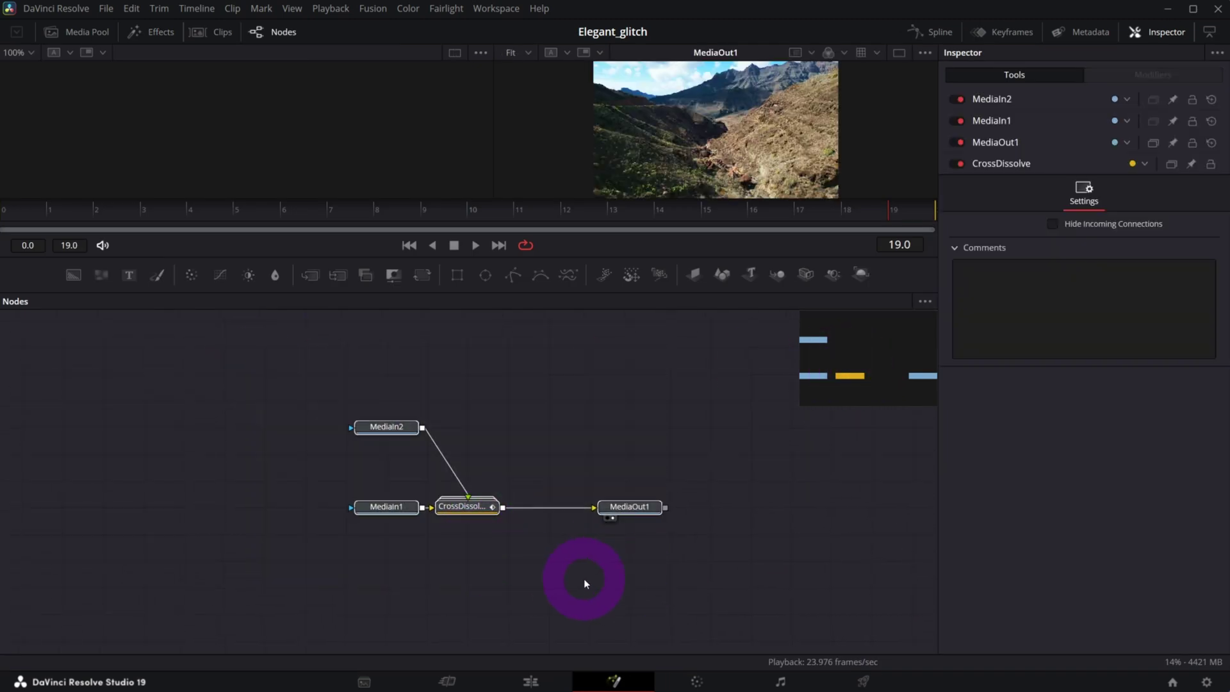
pyautogui.press('Delete')
# Import the Fusion composition CYM_Elegant_Glitch.comp from the Elegant_glitch folder into the empty transition.
pyautogui.click(104, 9)
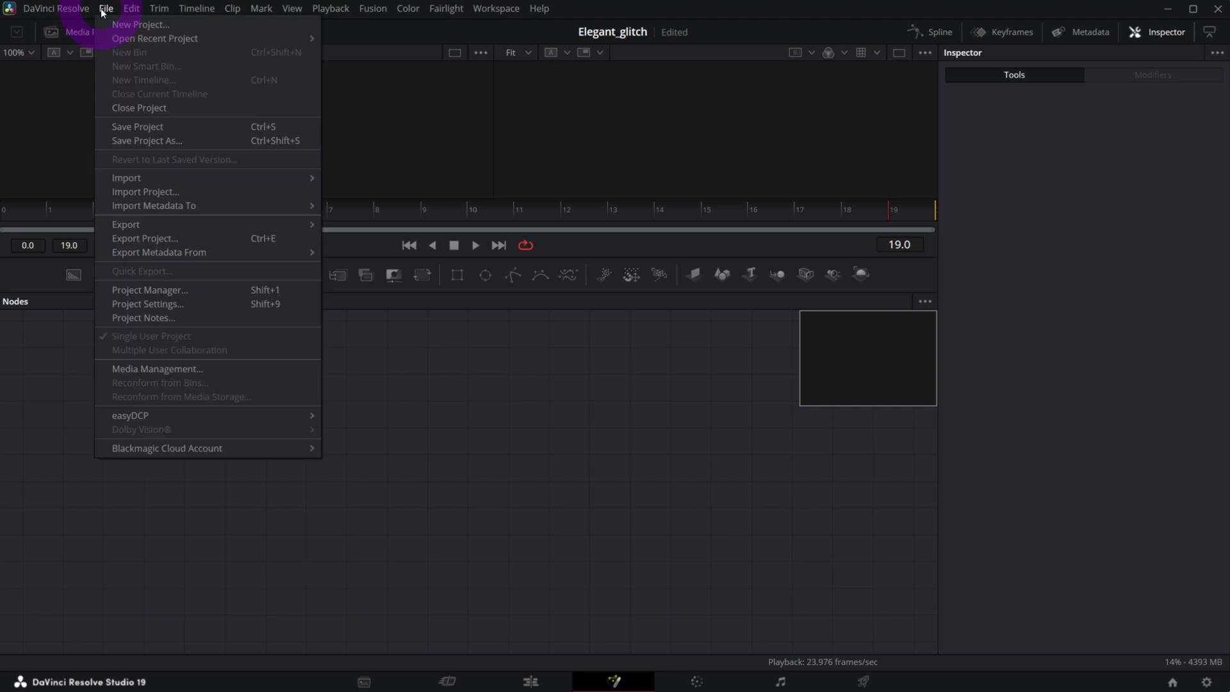
pyautogui.moveTo(166, 177)
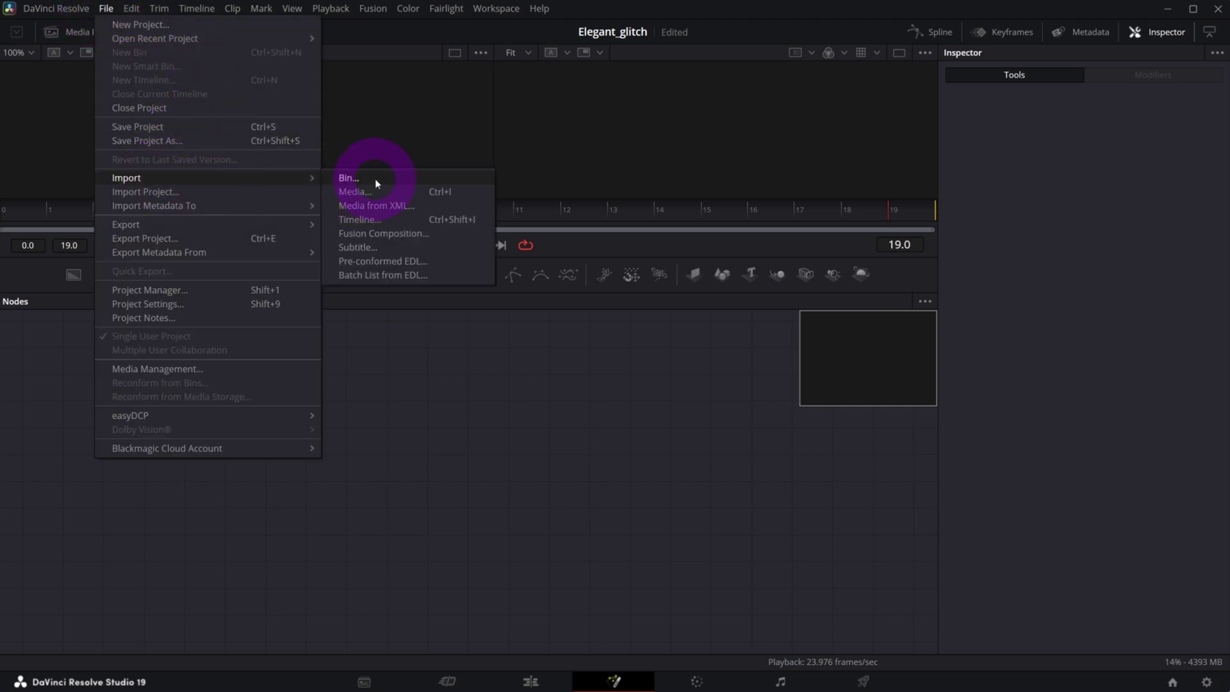
pyautogui.click(390, 234)
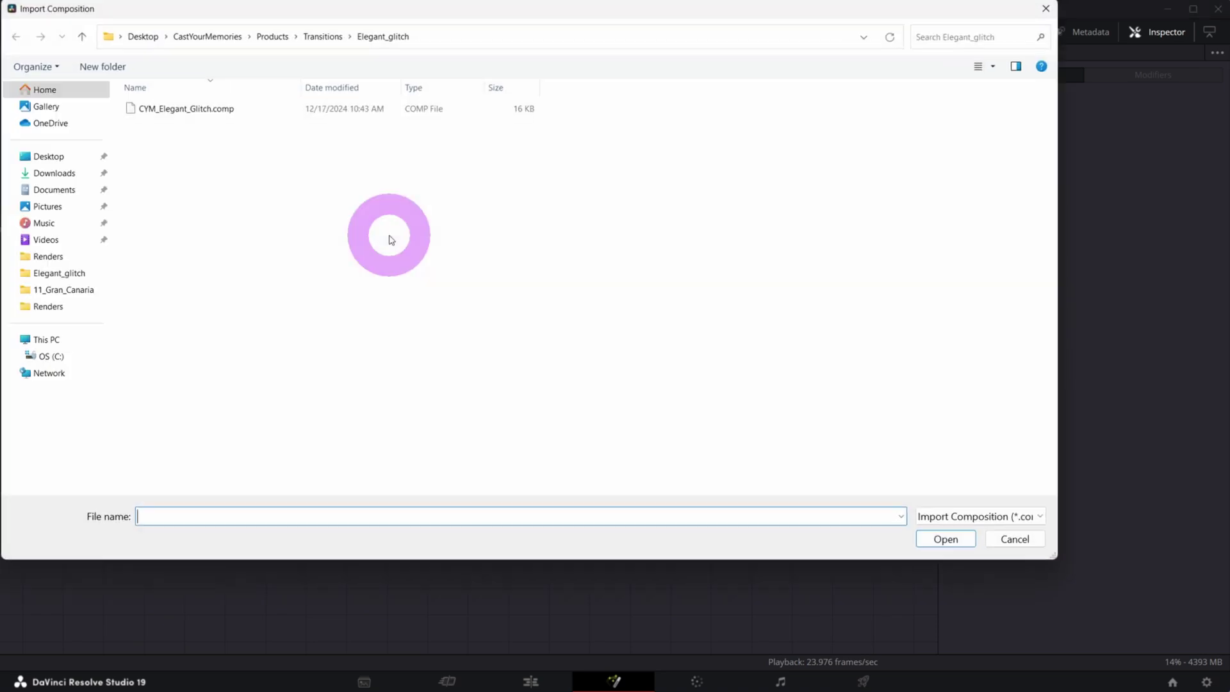
pyautogui.click(141, 106)
pyautogui.click(930, 538)
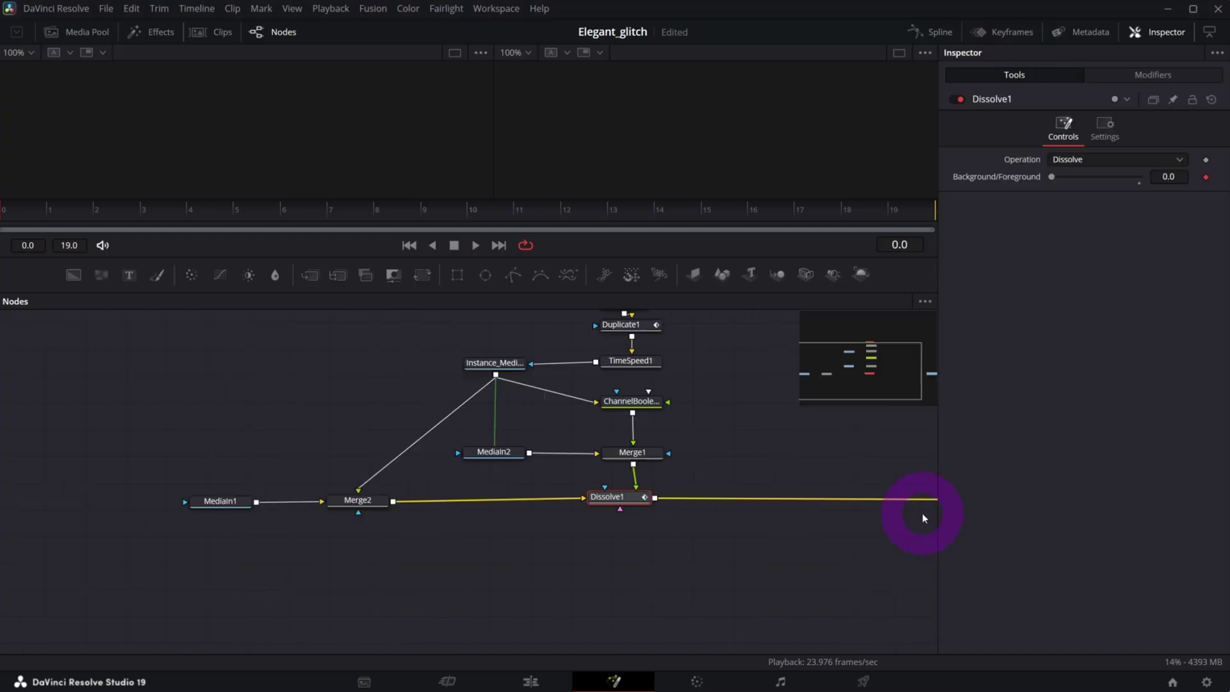
# Return to the Edit page and shorten the glitch transition between the V2 clips to 14 frames.
pyautogui.click(873, 350)
pyautogui.click(543, 657)
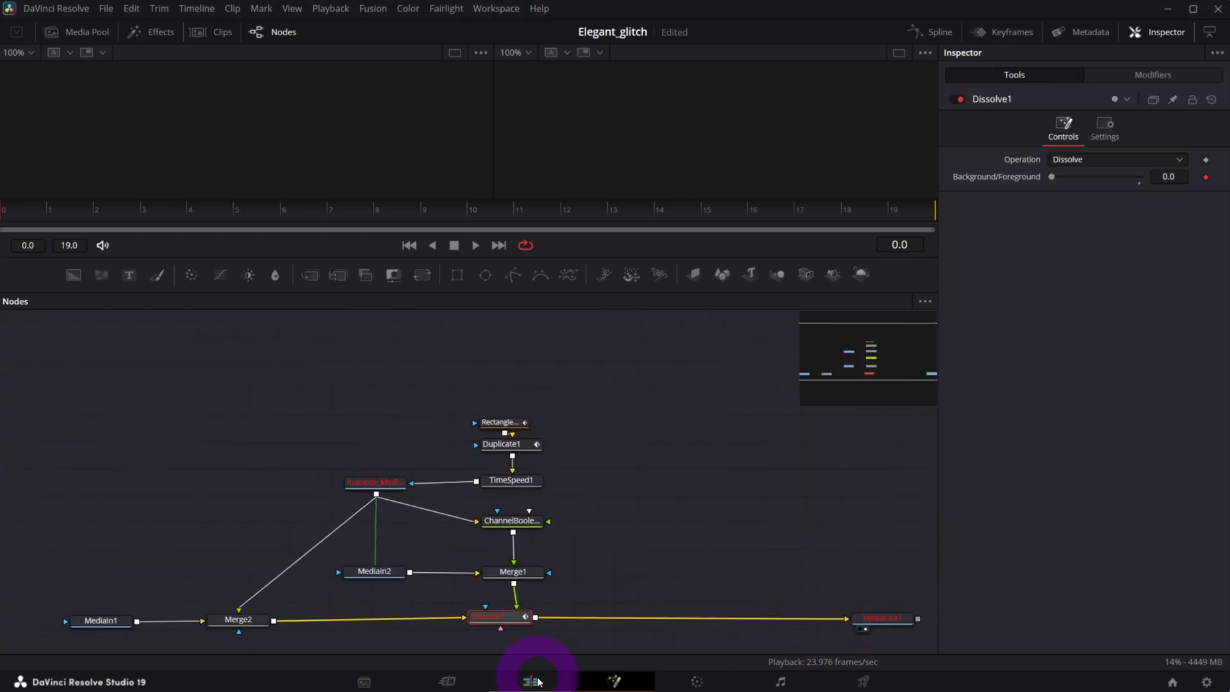
pyautogui.click(530, 680)
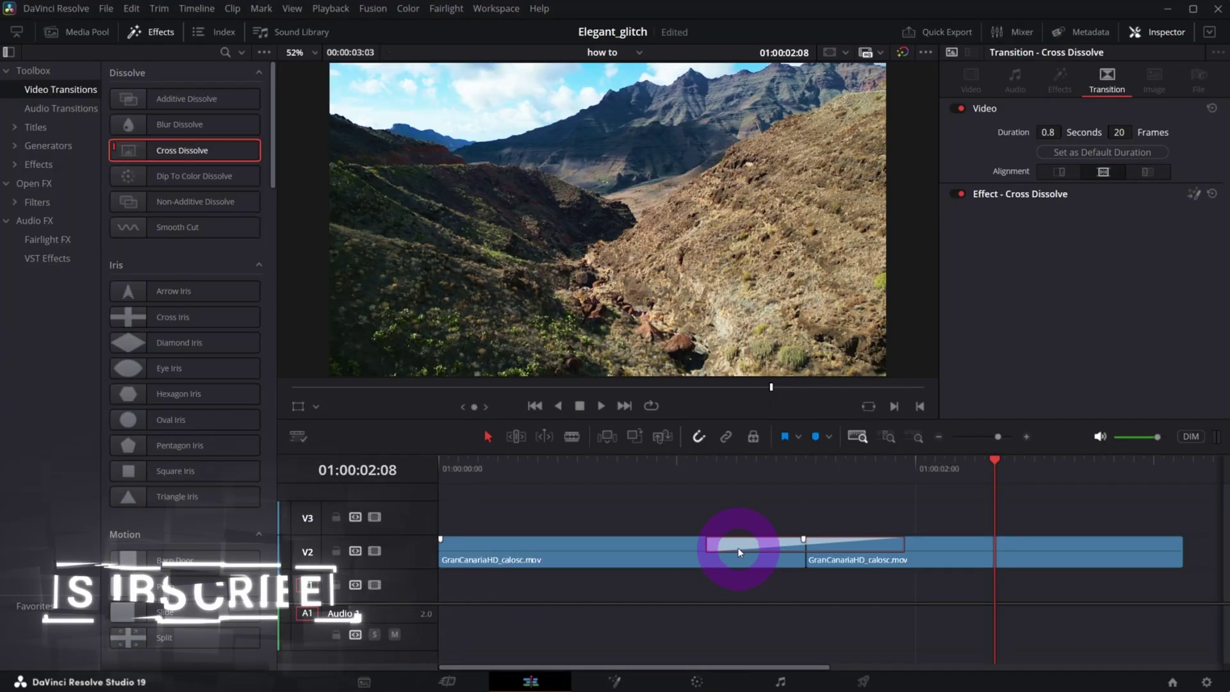
pyautogui.moveTo(705, 544); pyautogui.dragTo(742, 544)
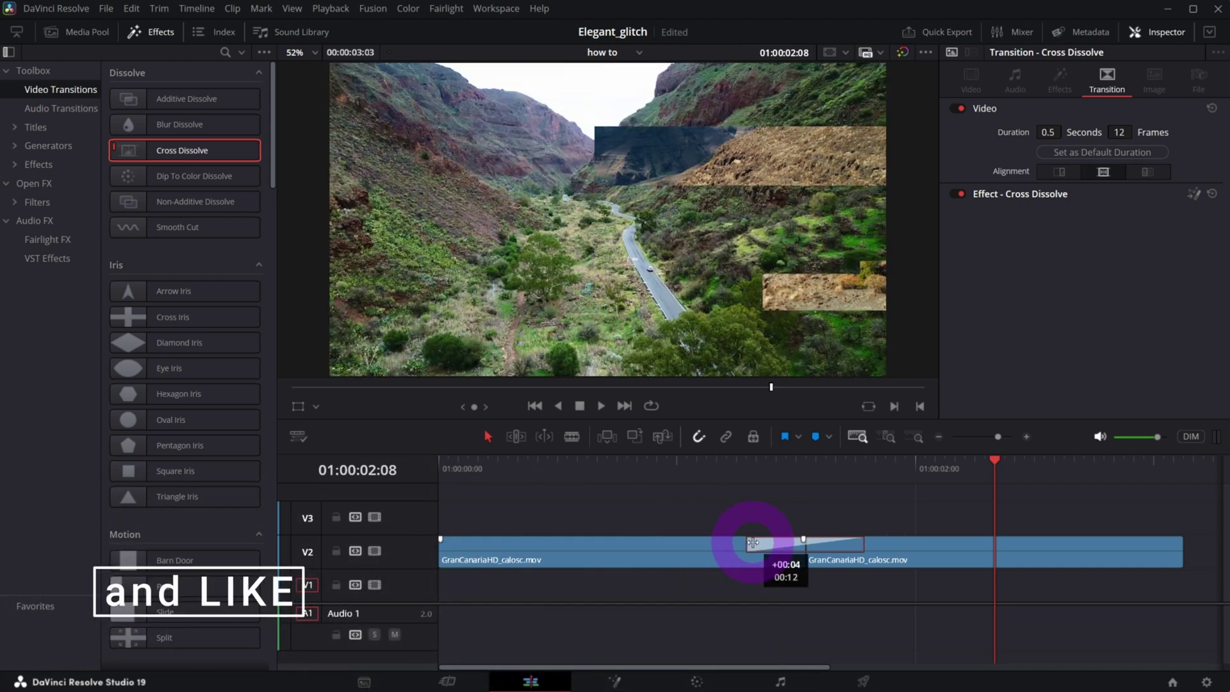
# Play back the shortened glitch transition repeatedly, starting just before it at 01:00:01:03.
pyautogui.click(708, 471)
pyautogui.press('space')
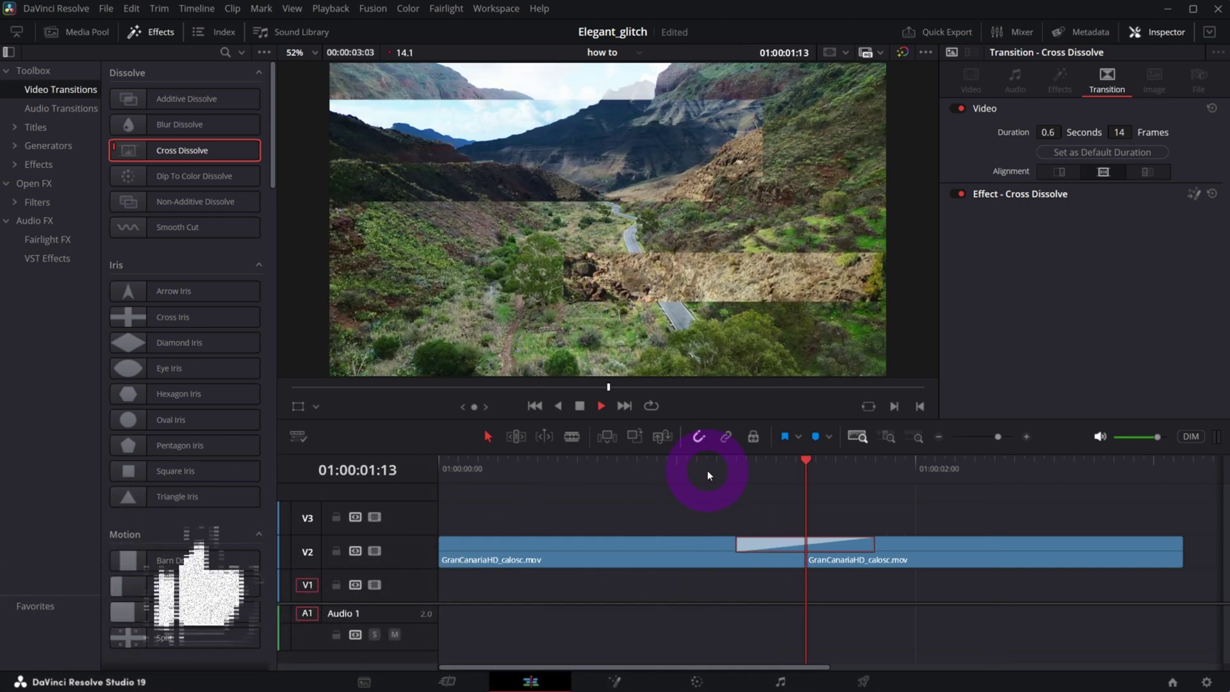
pyautogui.click(707, 470)
pyautogui.click(707, 470)
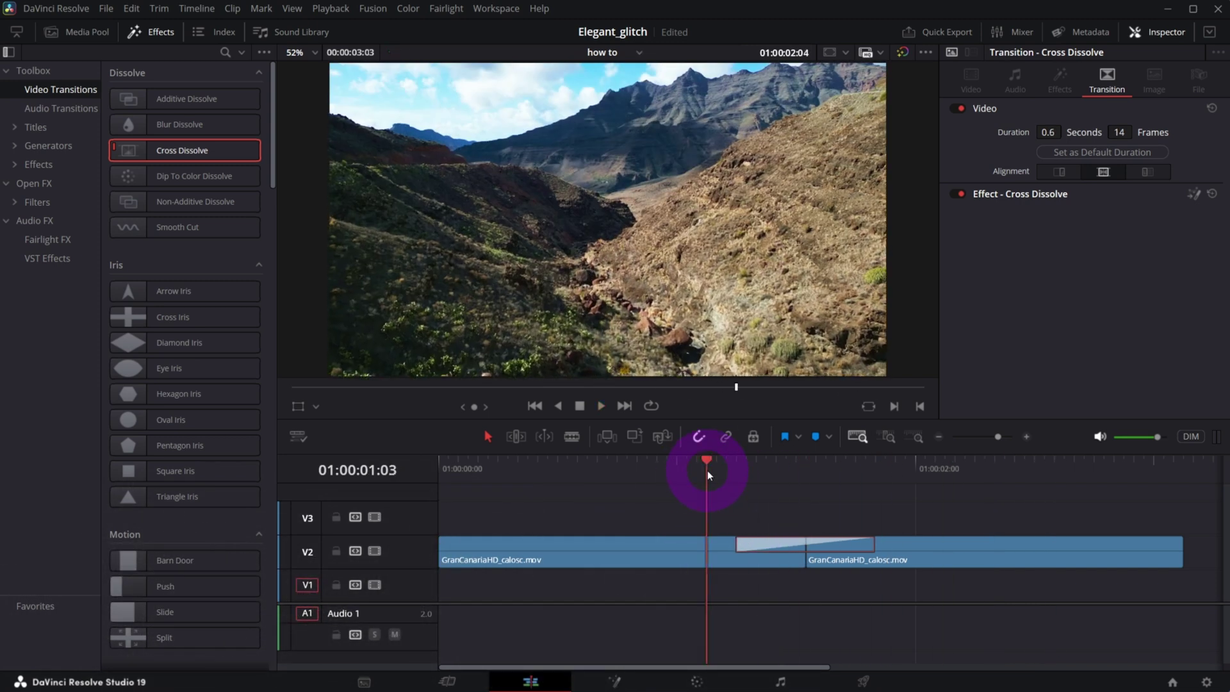
pyautogui.click(707, 470)
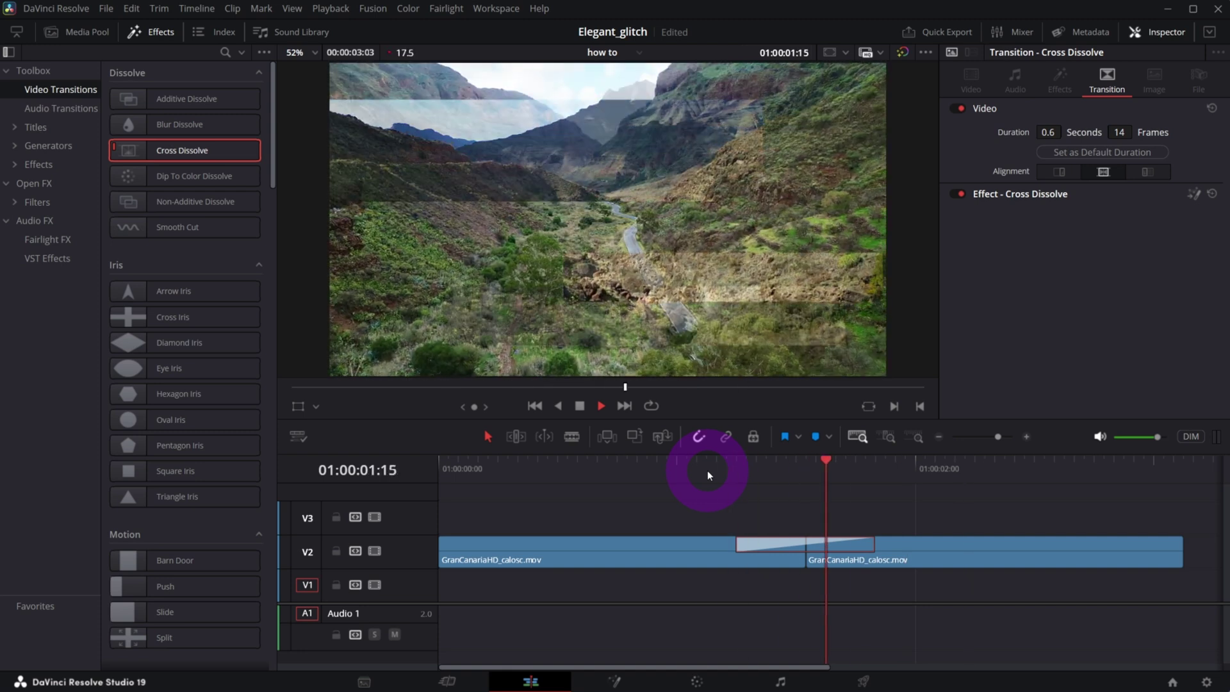
pyautogui.press('space')
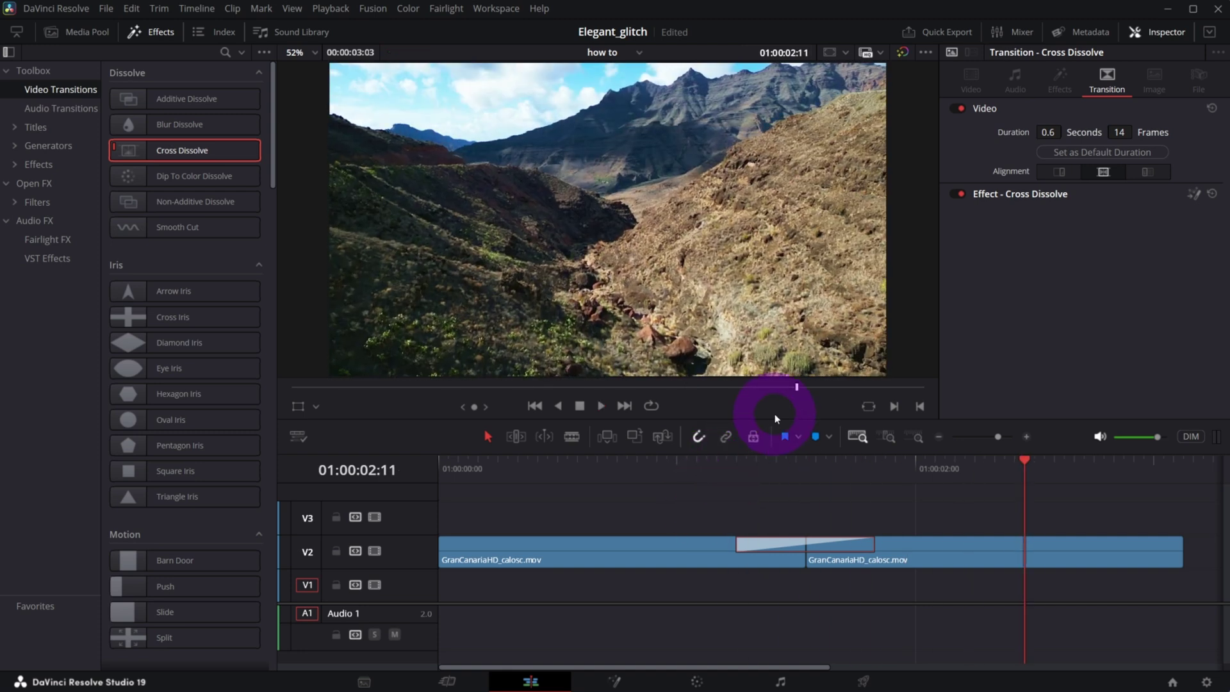